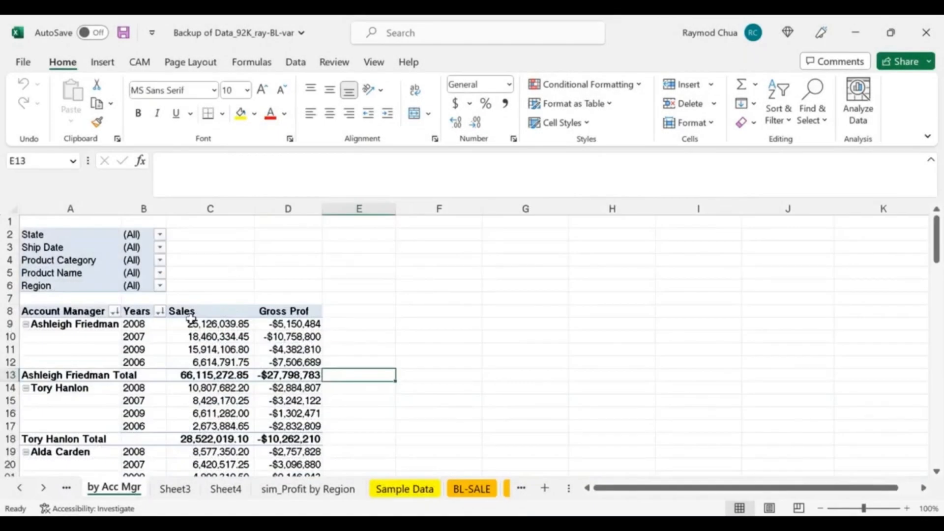
Review the sales and gross profit pivot reports by account manager, product category and product name.
{"action": "scroll", "coordinate": [451, 309], "scroll_direction": "down", "scroll_amount": 4}
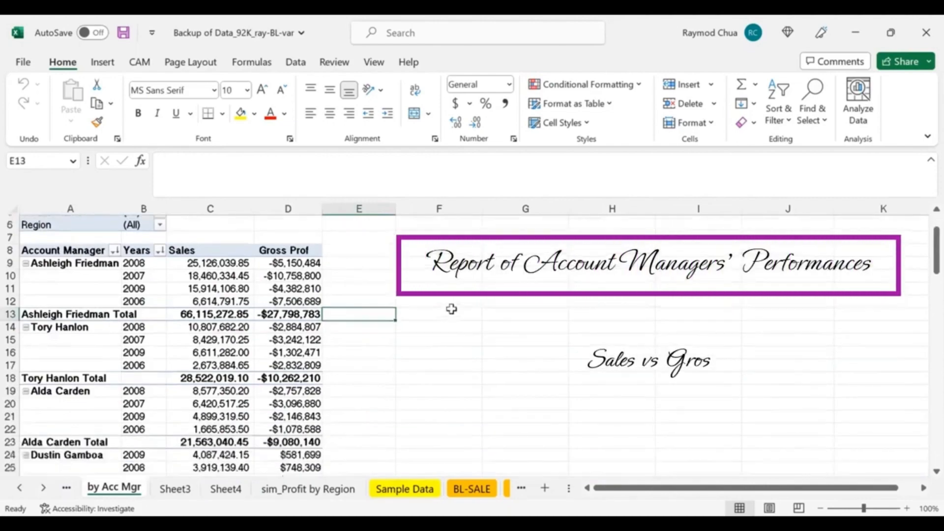
{"action": "scroll", "coordinate": [451, 308], "scroll_direction": "down", "scroll_amount": 15}
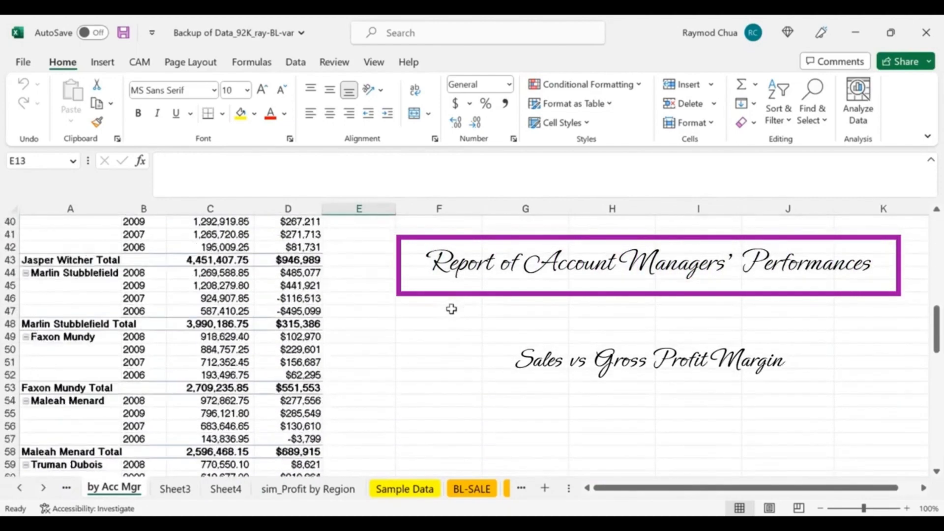
{"action": "scroll", "coordinate": [452, 309], "scroll_direction": "down", "scroll_amount": 6}
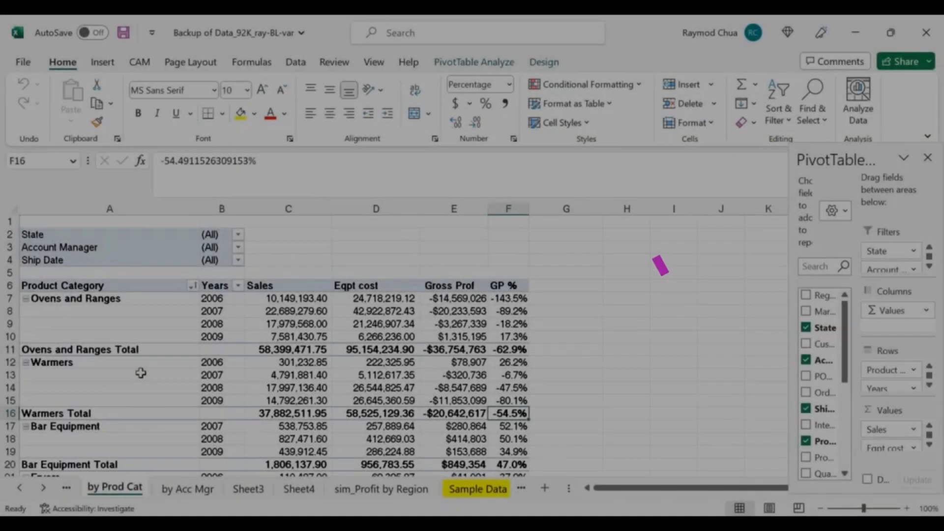
{"action": "scroll", "coordinate": [141, 370], "scroll_direction": "down", "scroll_amount": 9}
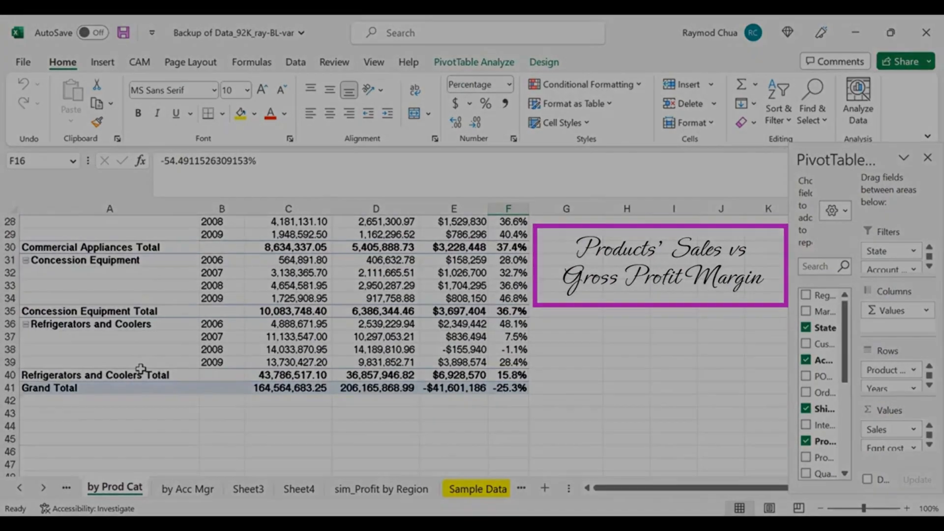
{"action": "scroll", "coordinate": [141, 370], "scroll_direction": "up", "scroll_amount": 5}
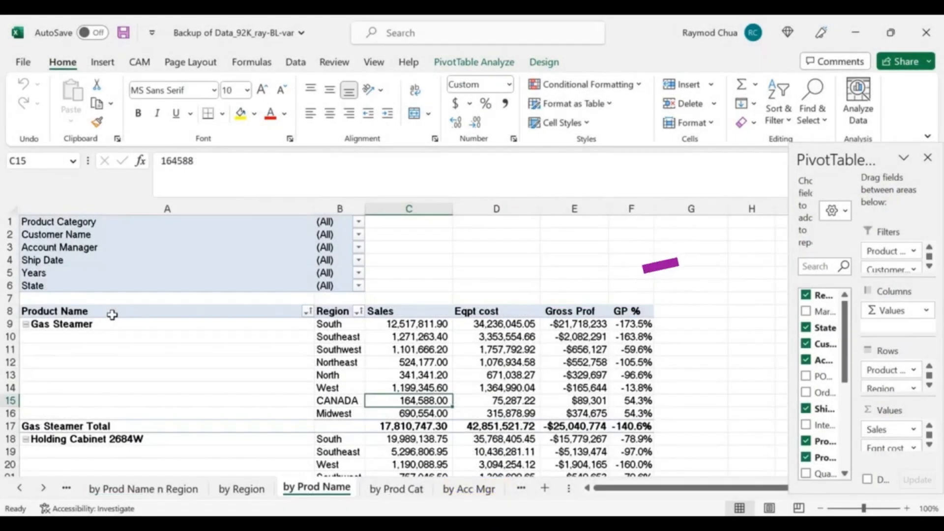
{"action": "left_click", "coordinate": [112, 315]}
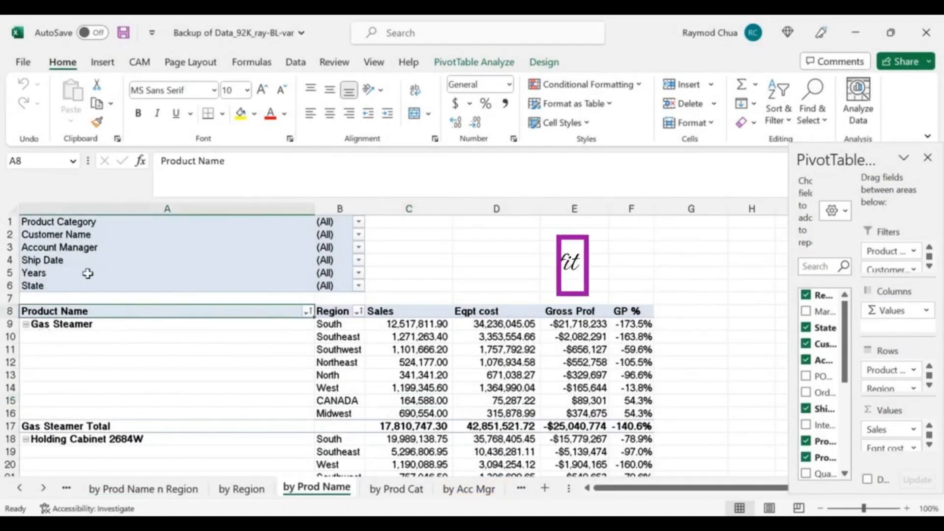
Open the by Region report and select its Product Category filter label.
{"action": "left_click", "coordinate": [242, 489]}
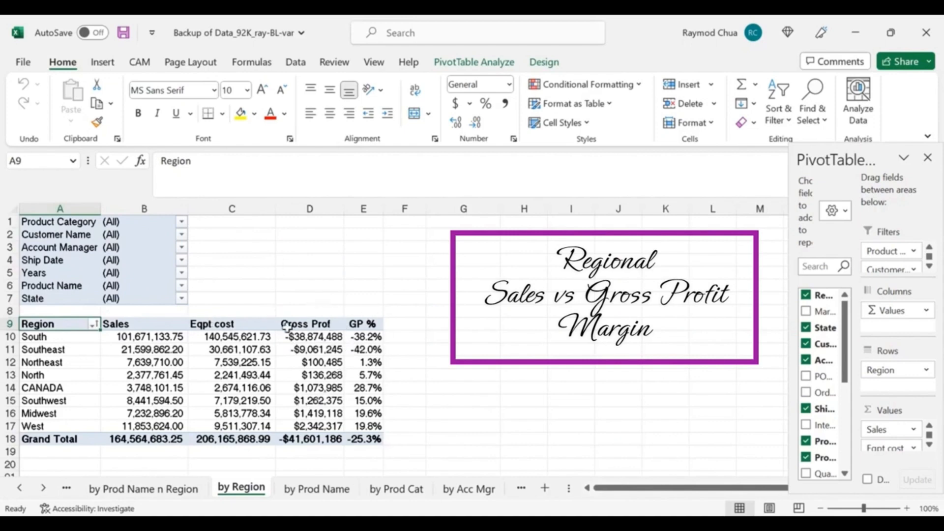
{"action": "mouse_move", "coordinate": [291, 339]}
{"action": "left_click", "coordinate": [42, 222]}
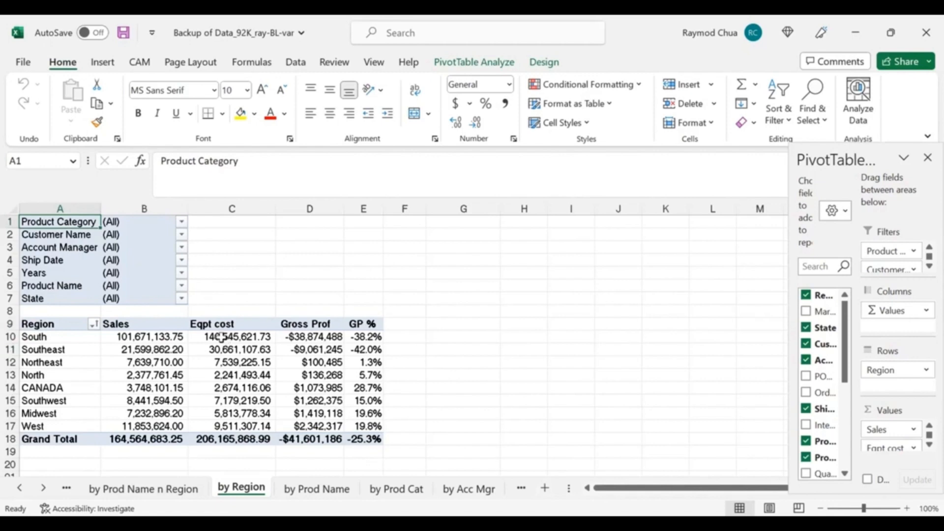
Examine the Years filter's choices with multiple selection enabled, and close it without applying anything.
{"action": "left_click", "coordinate": [49, 273]}
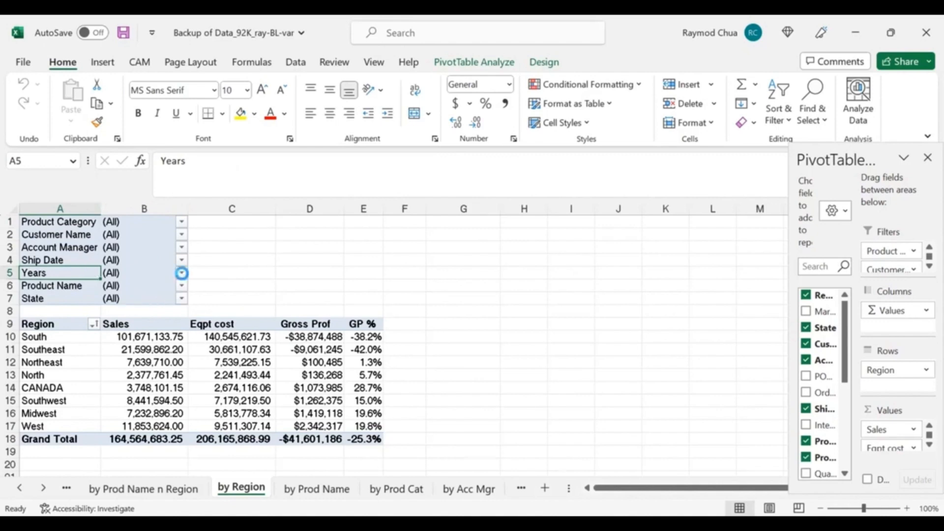
{"action": "left_click", "coordinate": [181, 273]}
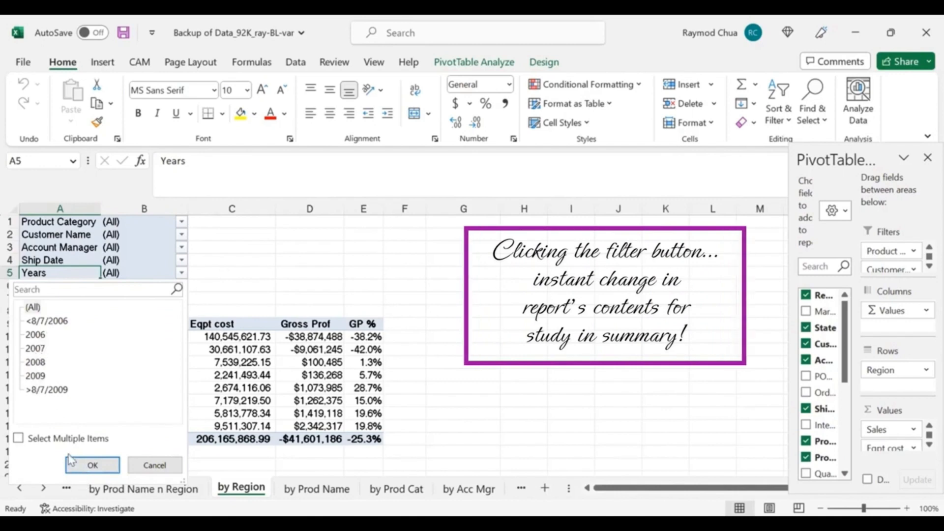
{"action": "left_click", "coordinate": [18, 439]}
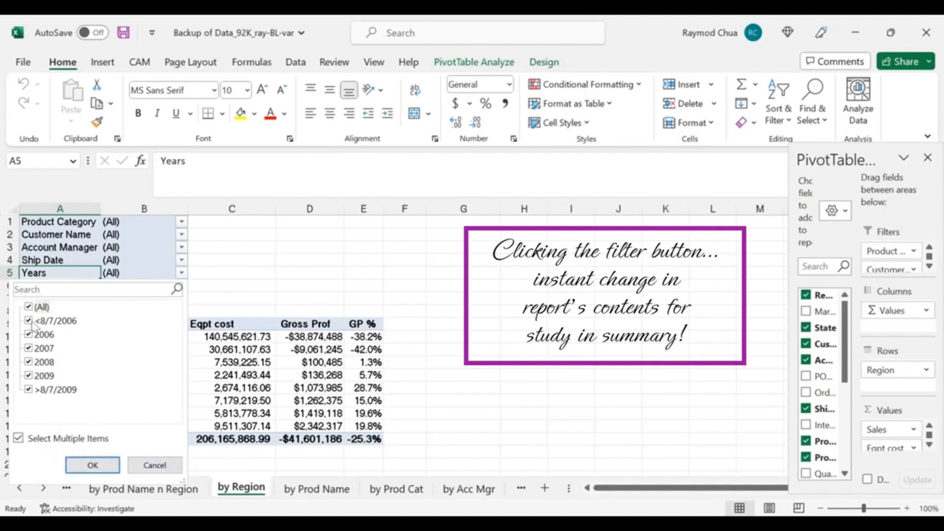
{"action": "left_click", "coordinate": [160, 464]}
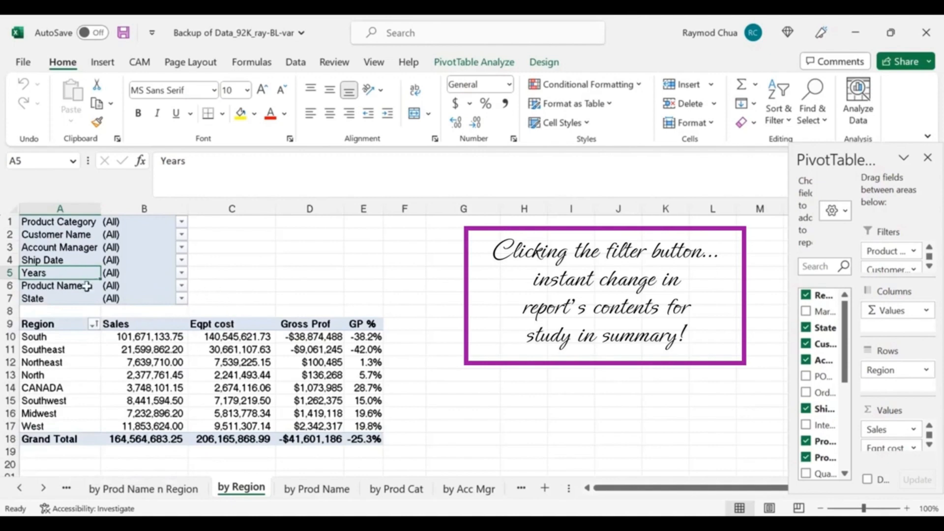
Examine the items offered by the Product Name and State filters, closing each without applying a change.
{"action": "left_click", "coordinate": [86, 286]}
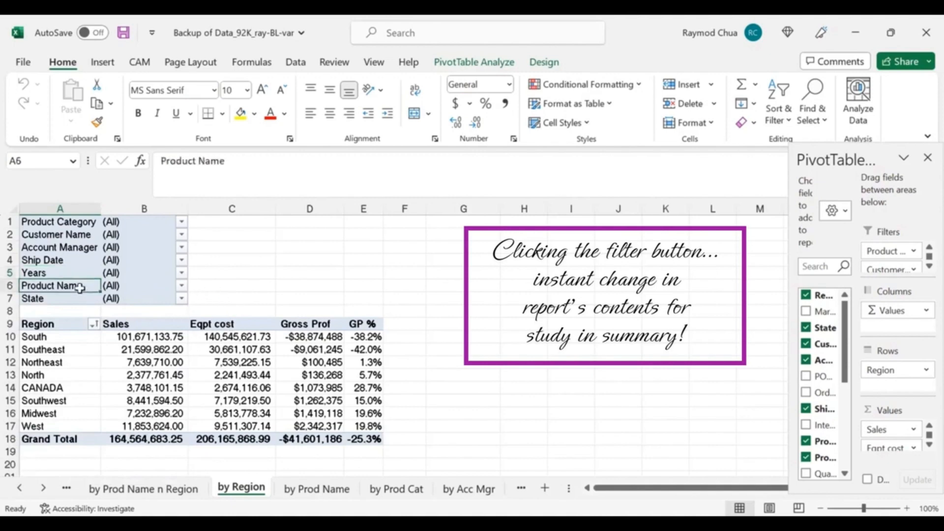
{"action": "left_click", "coordinate": [182, 286]}
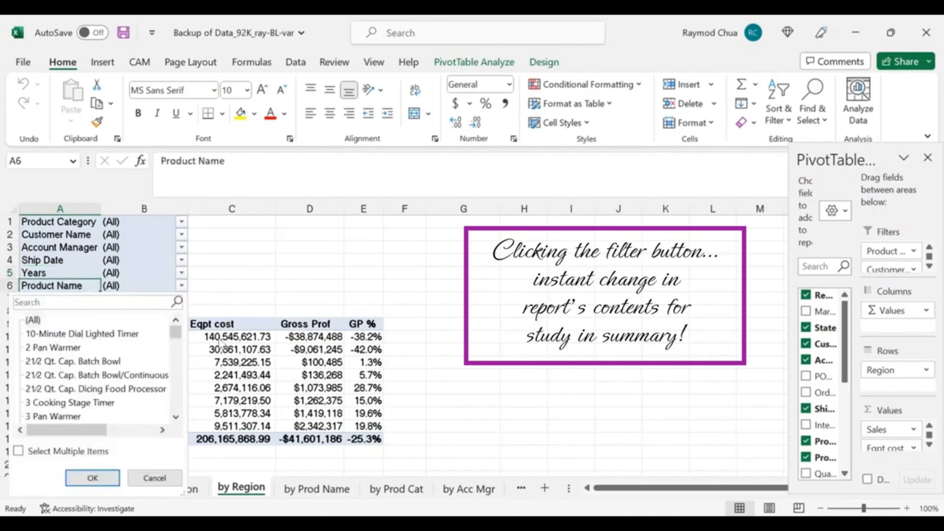
{"action": "left_click", "coordinate": [150, 477]}
{"action": "left_click", "coordinate": [70, 298]}
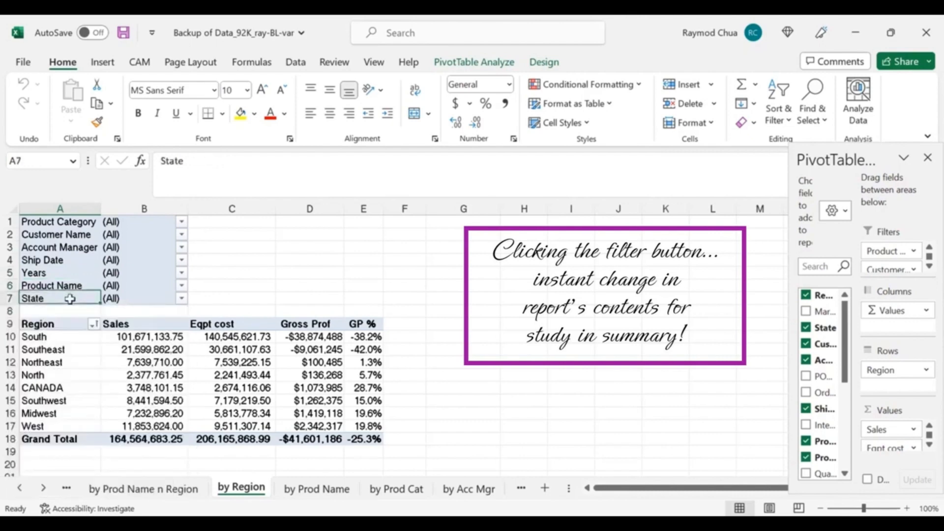
{"action": "left_click", "coordinate": [182, 299]}
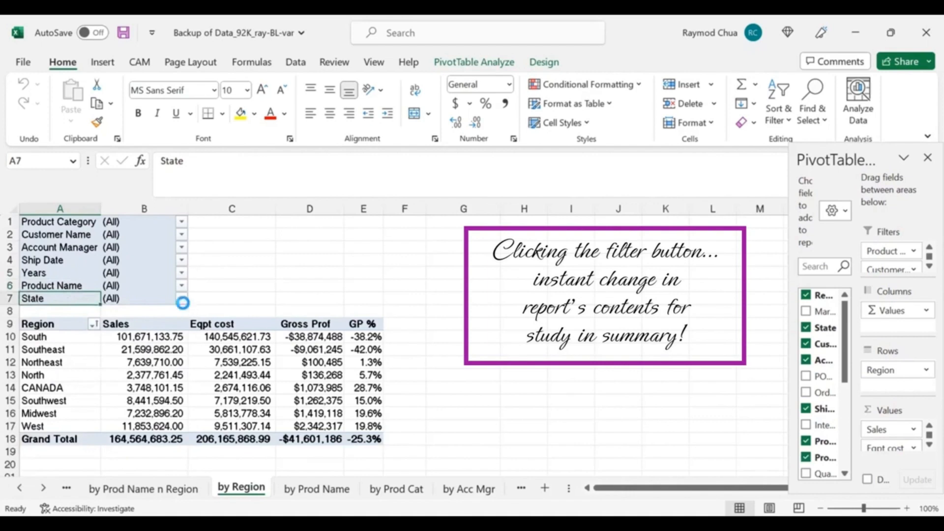
{"action": "left_click_drag", "start_coordinate": [174, 364], "coordinate": [189, 334]}
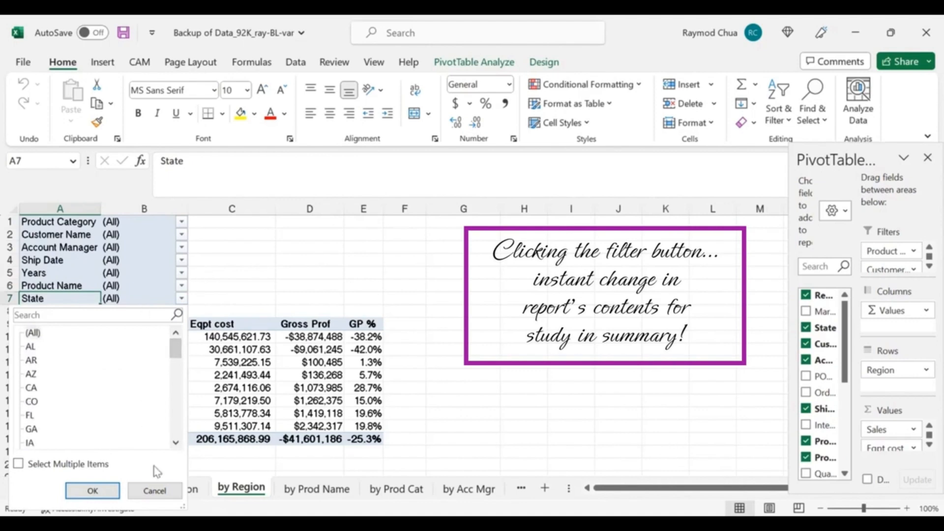
{"action": "left_click", "coordinate": [154, 489]}
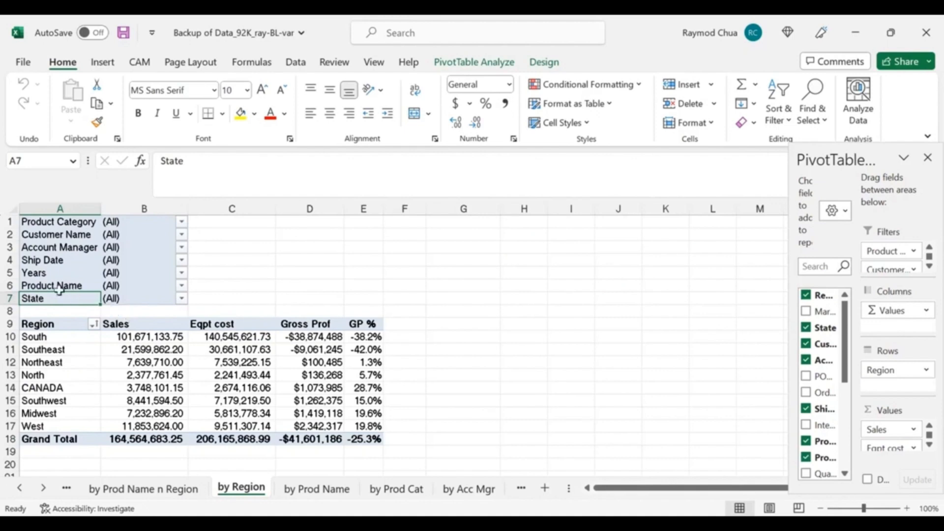
Look through the Account Manager filter's list and enable selecting multiple items in it.
{"action": "left_click", "coordinate": [38, 246]}
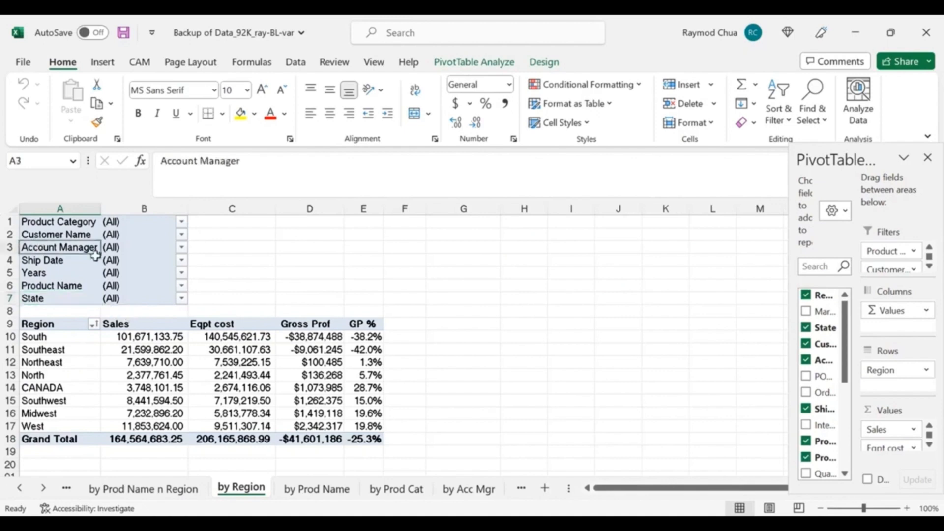
{"action": "left_click", "coordinate": [181, 247]}
{"action": "scroll", "coordinate": [34, 309], "scroll_direction": "down", "scroll_amount": 1}
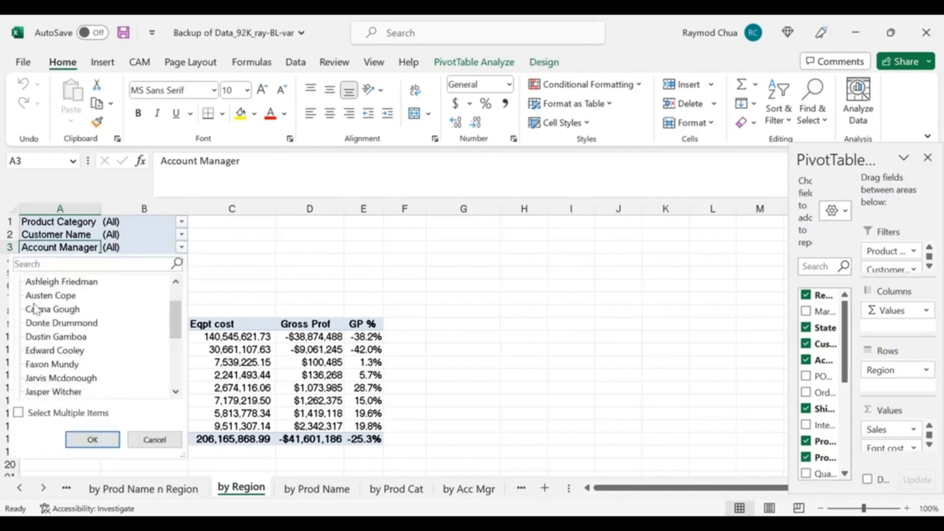
{"action": "scroll", "coordinate": [34, 309], "scroll_direction": "down", "scroll_amount": 4}
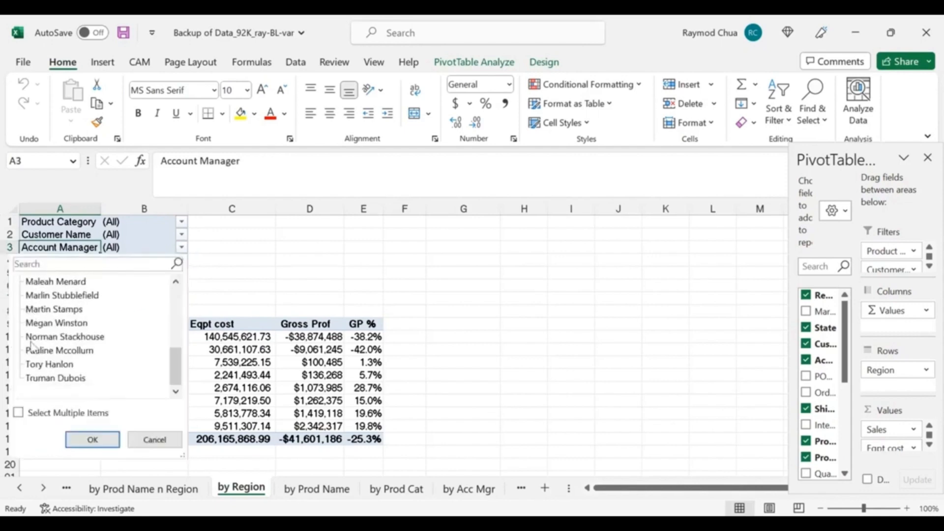
{"action": "scroll", "coordinate": [43, 385], "scroll_direction": "up", "scroll_amount": 5}
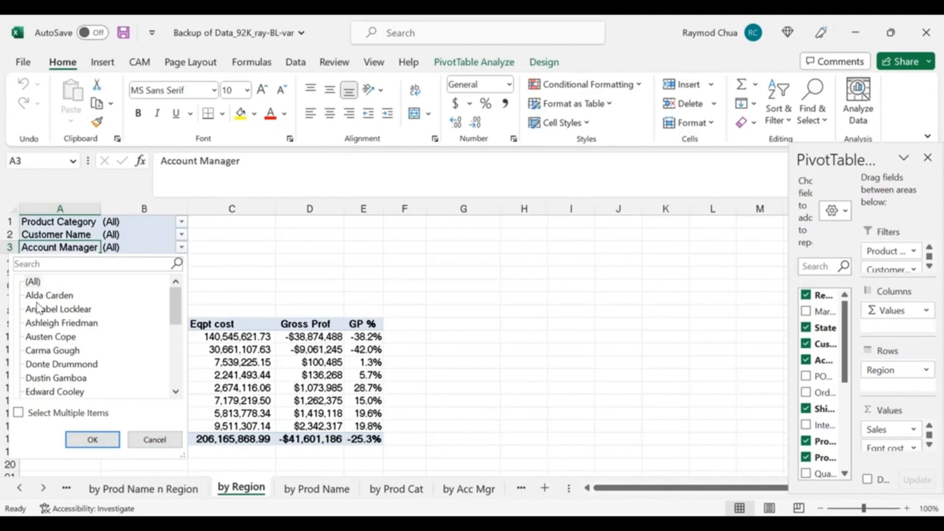
{"action": "scroll", "coordinate": [46, 320], "scroll_direction": "down", "scroll_amount": 5}
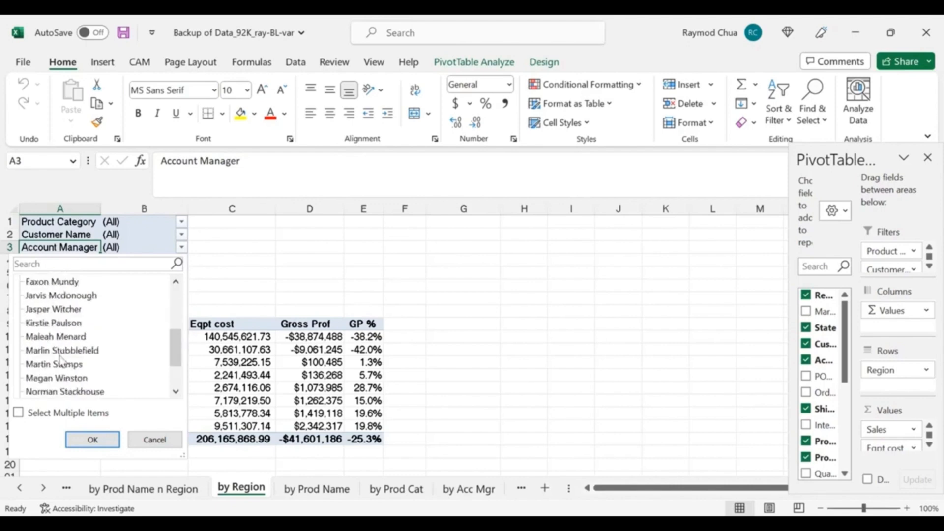
{"action": "left_click", "coordinate": [19, 413]}
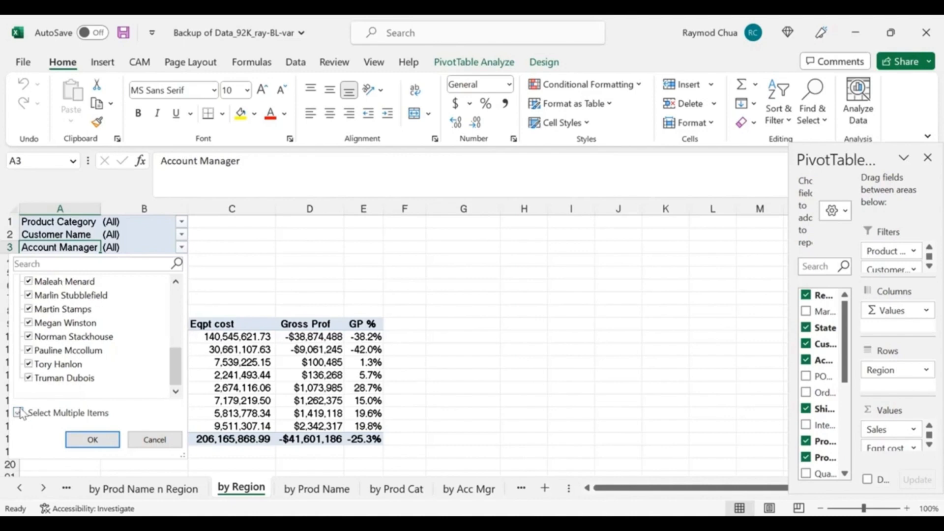
{"action": "scroll", "coordinate": [33, 317], "scroll_direction": "up", "scroll_amount": 4}
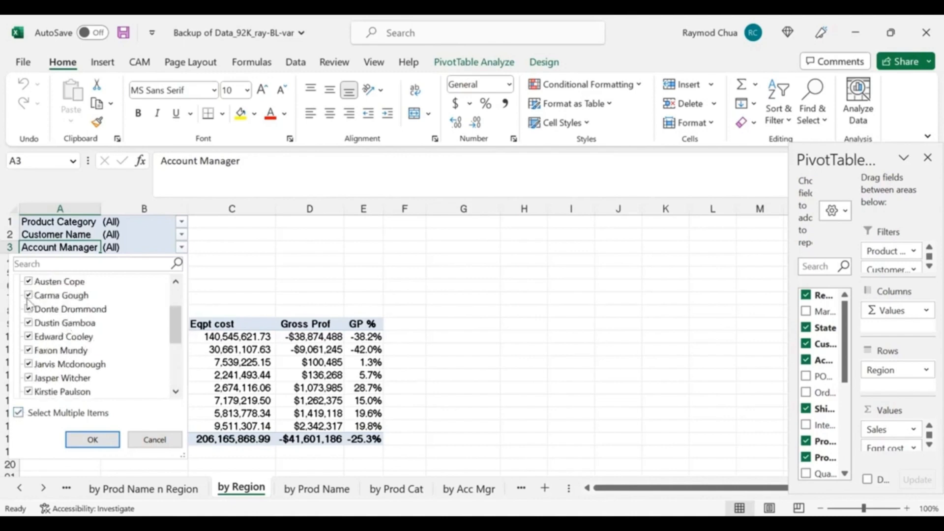
{"action": "scroll", "coordinate": [47, 336], "scroll_direction": "up", "scroll_amount": 2}
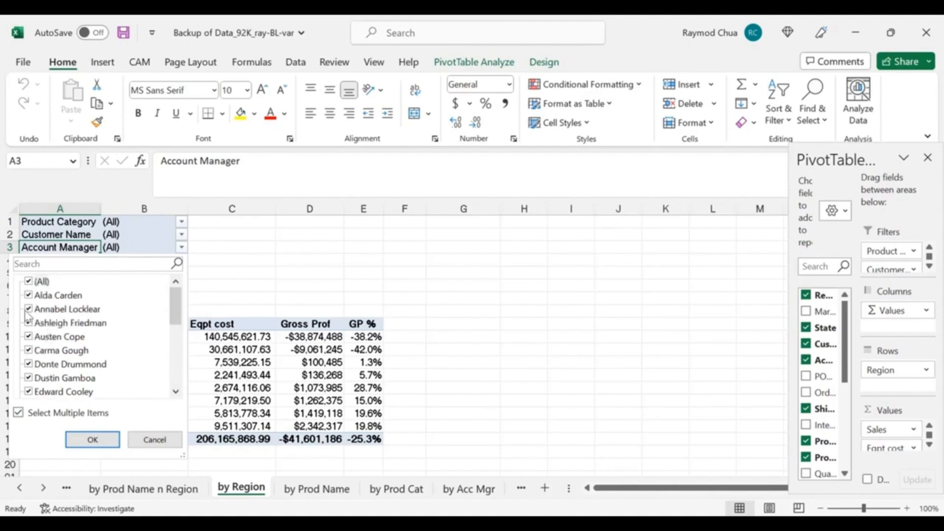
Clear all account managers in the filter and apply it with only the first listed manager selected.
{"action": "left_click", "coordinate": [28, 282]}
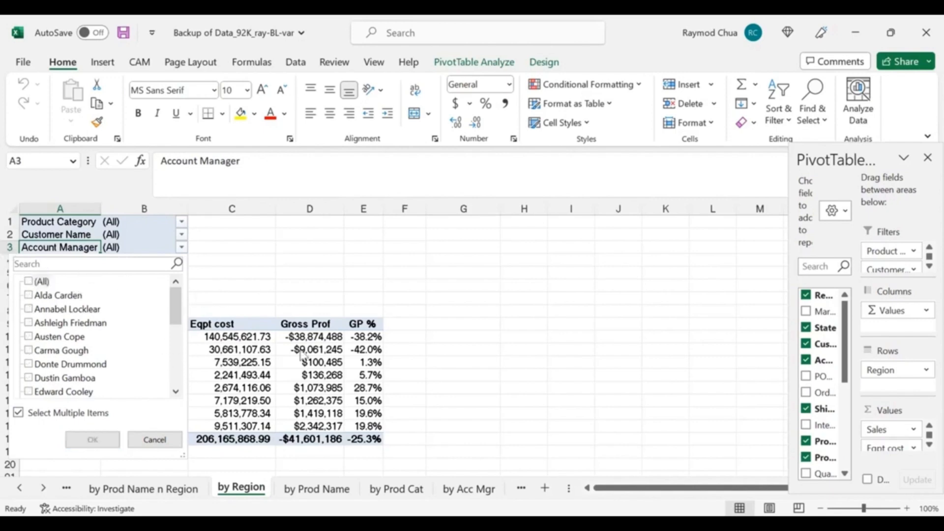
{"action": "scroll", "coordinate": [146, 369], "scroll_direction": "down", "scroll_amount": 5}
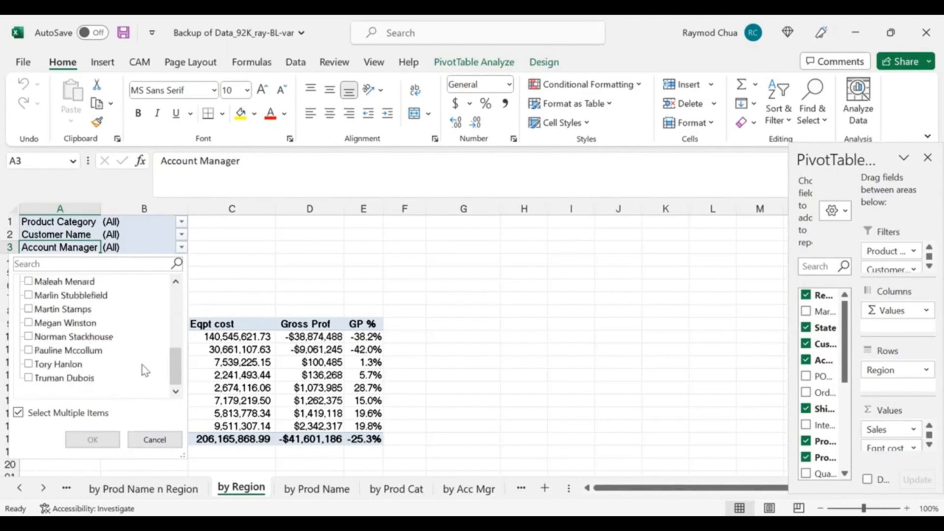
{"action": "scroll", "coordinate": [143, 368], "scroll_direction": "up", "scroll_amount": 5}
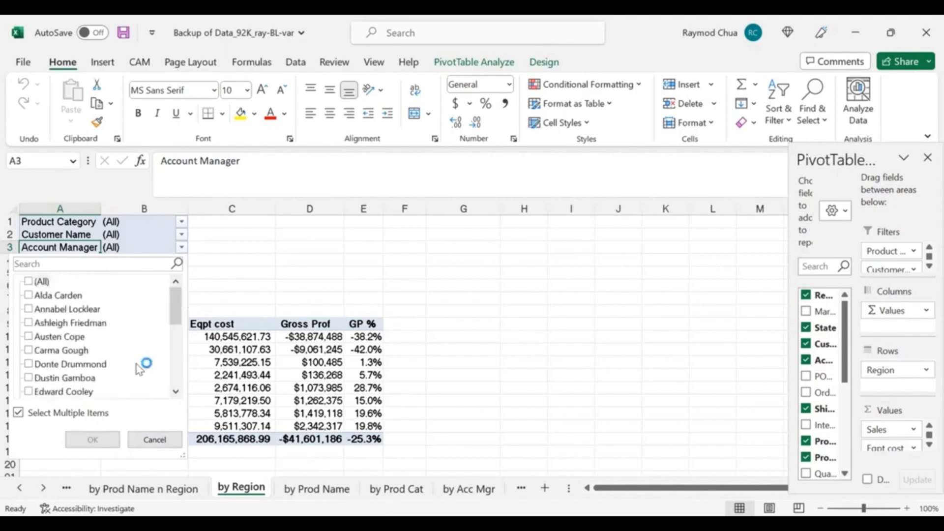
{"action": "left_click", "coordinate": [27, 298]}
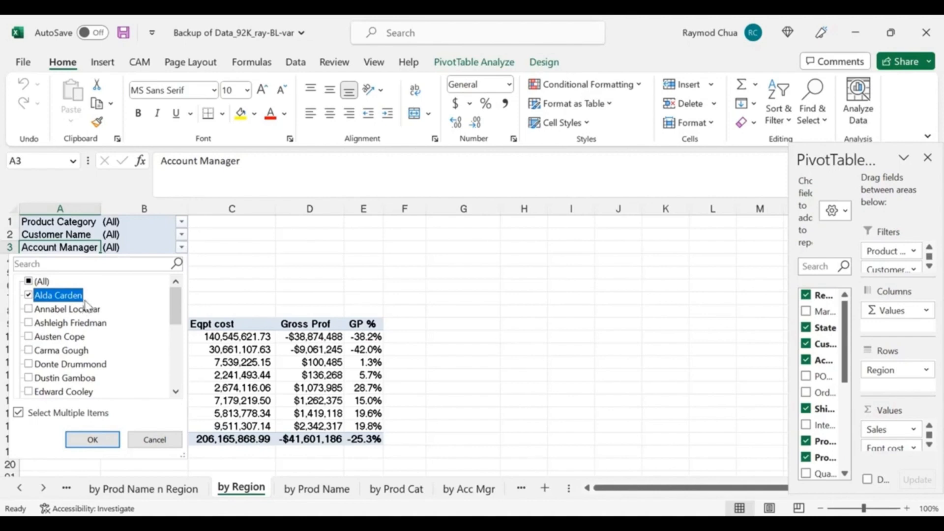
{"action": "left_click", "coordinate": [94, 440]}
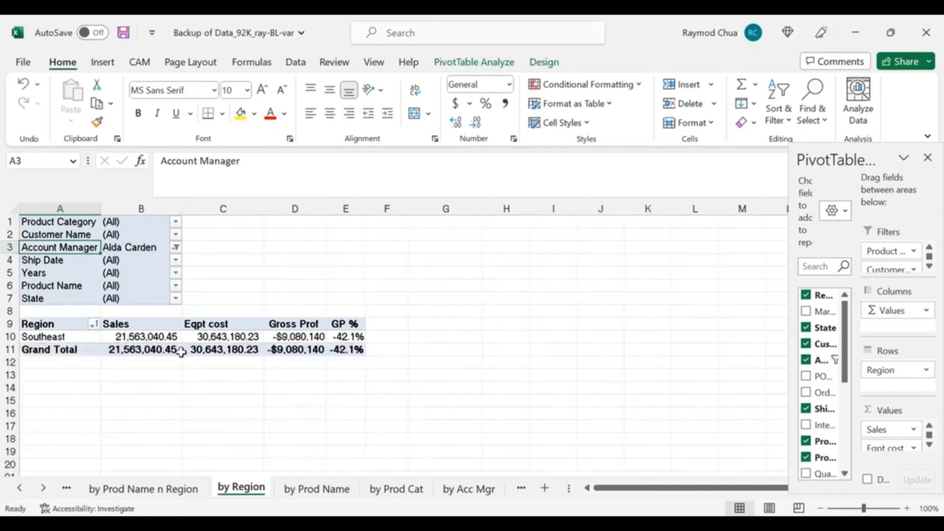
Reset the Account Manager filter to (All) and select the South region's GP % cell.
{"action": "left_click", "coordinate": [130, 247]}
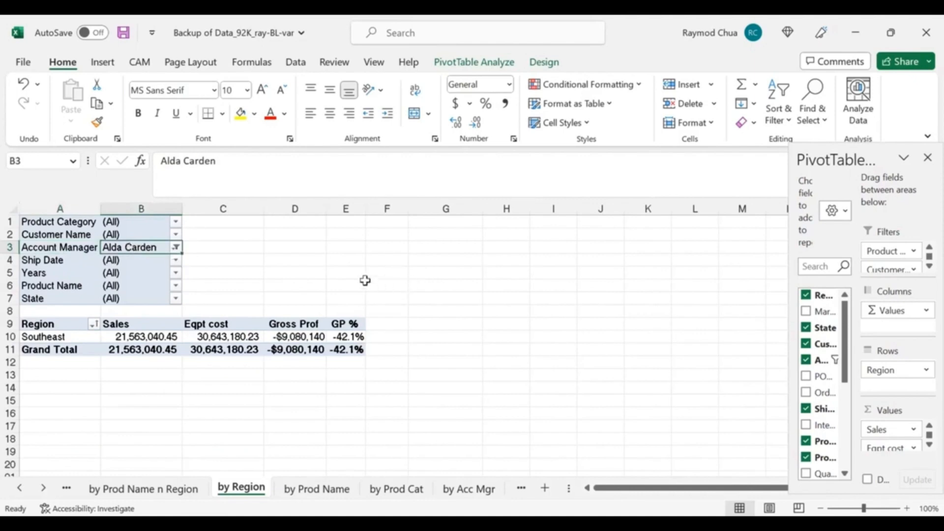
{"action": "left_click", "coordinate": [176, 248]}
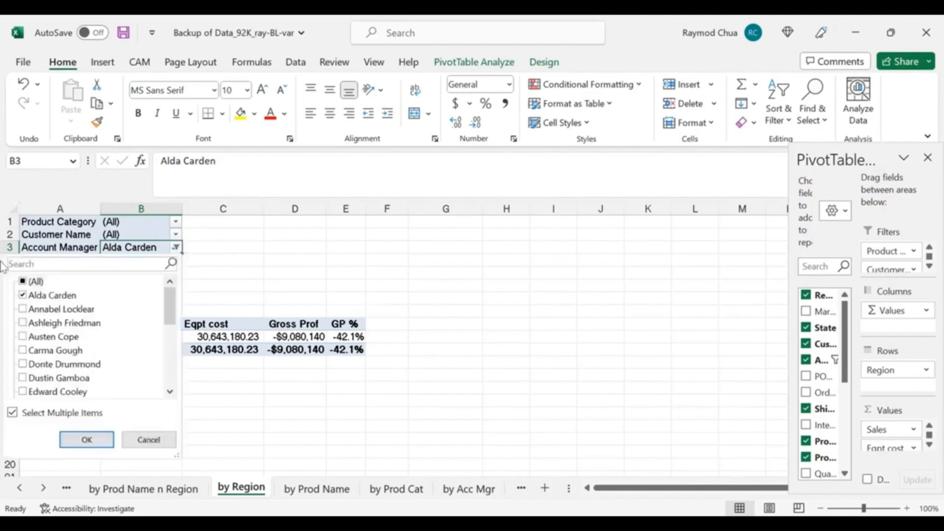
{"action": "left_click", "coordinate": [23, 282]}
{"action": "left_click", "coordinate": [74, 439]}
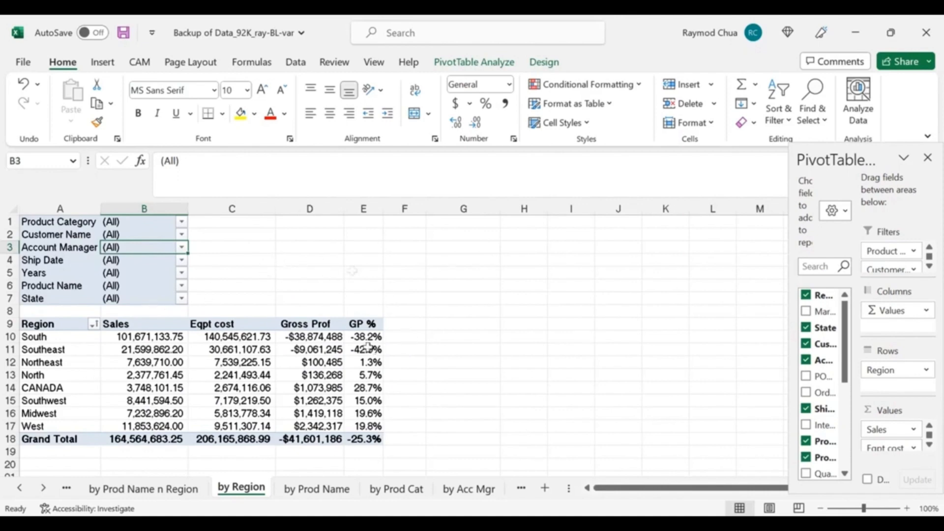
{"action": "left_click", "coordinate": [350, 335]}
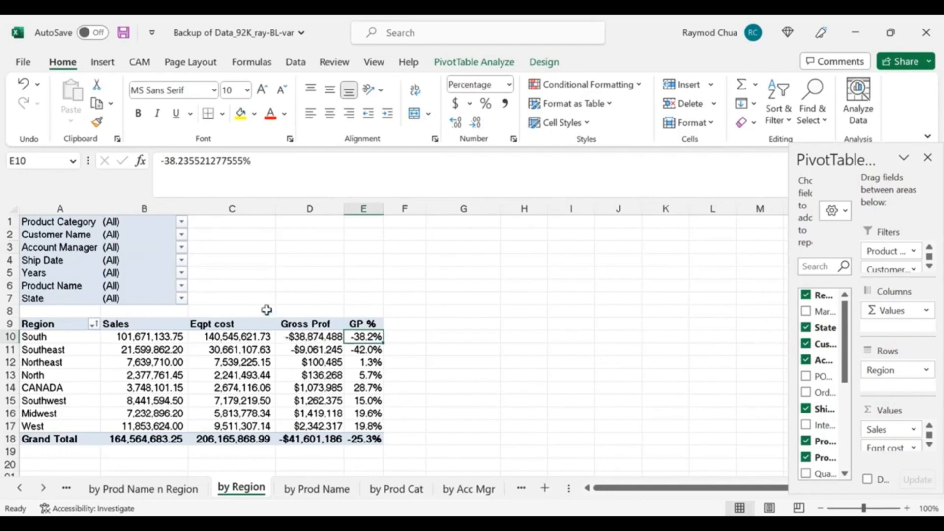
Check the Account Manager filter's list on the by Region sheet and close it with (All) selected.
{"action": "left_click", "coordinate": [181, 246]}
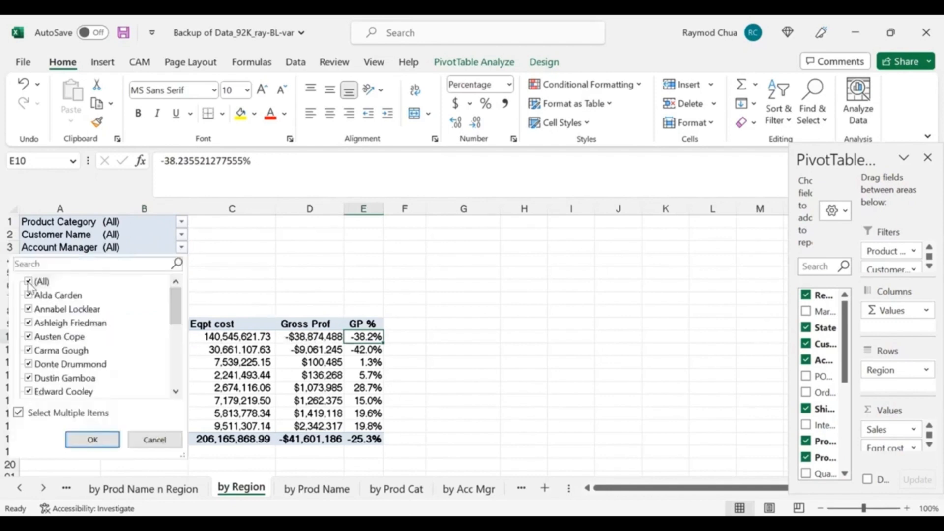
{"action": "left_click", "coordinate": [88, 439]}
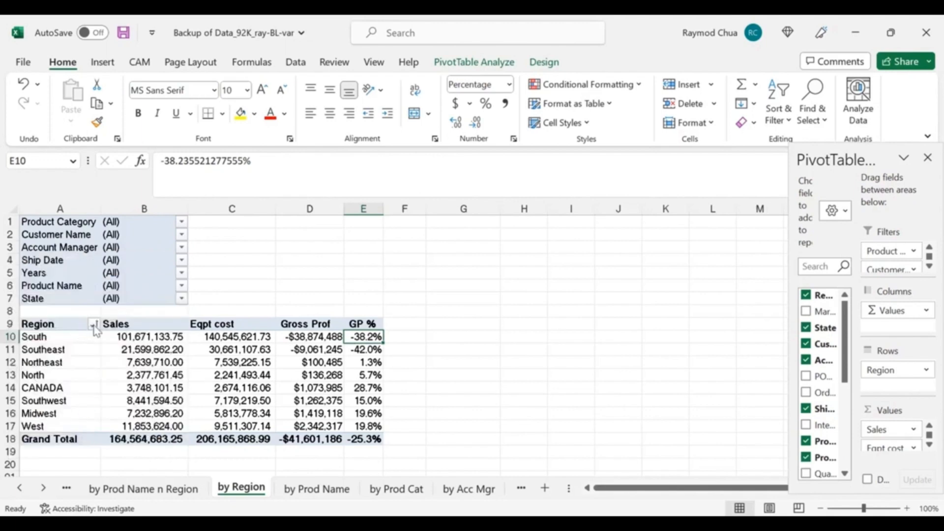
{"action": "left_click", "coordinate": [91, 247]}
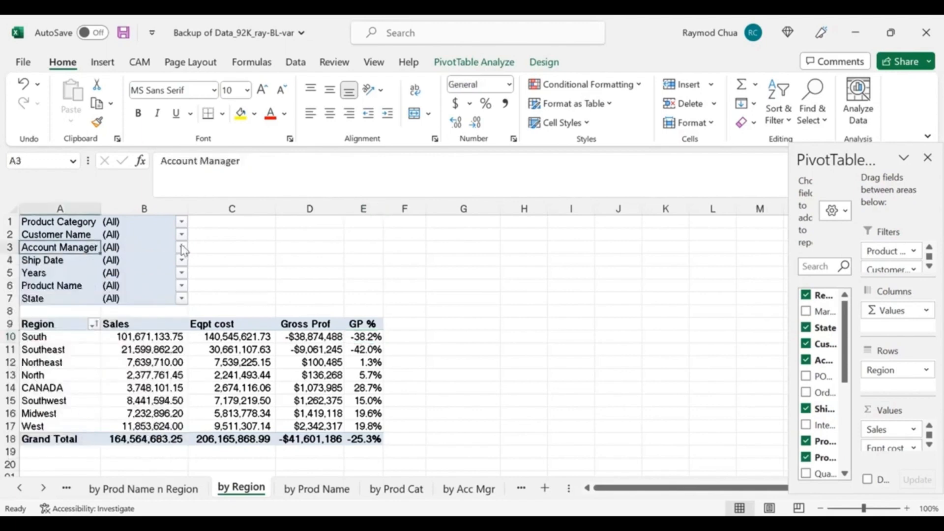
Limit the region report's Account Manager filter to the first three listed managers and review the regional results.
{"action": "left_click", "coordinate": [181, 247]}
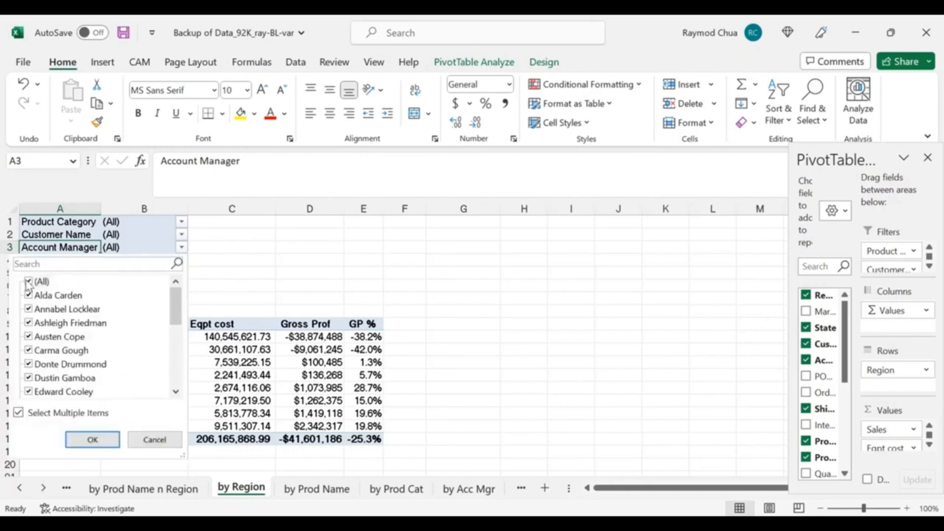
{"action": "left_click", "coordinate": [29, 282]}
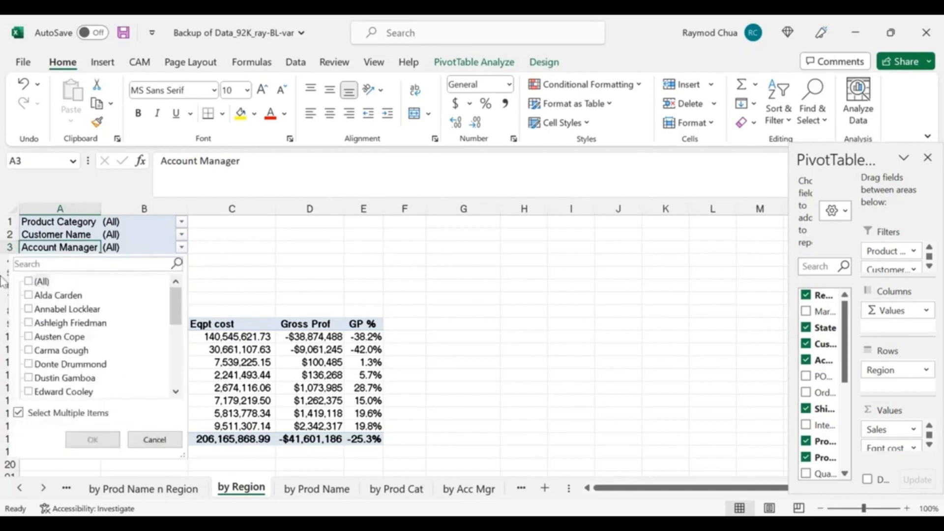
{"action": "left_click", "coordinate": [29, 295]}
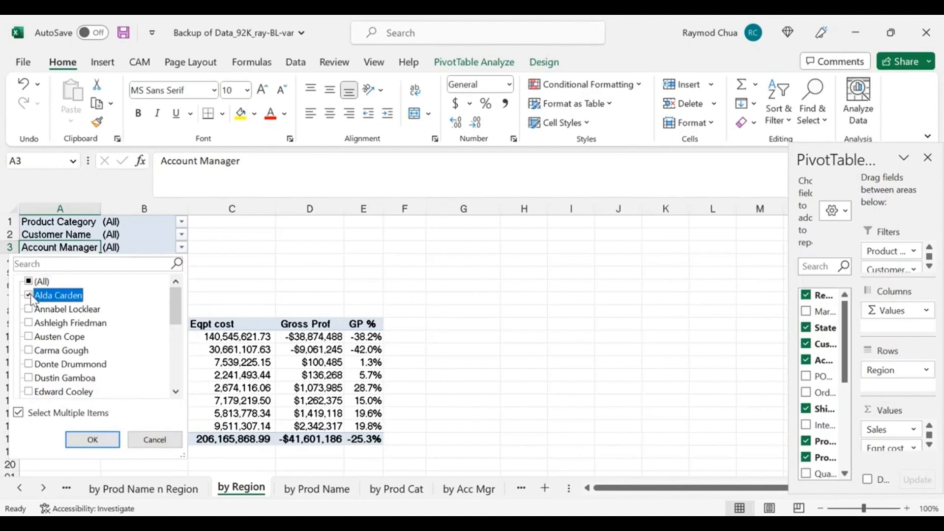
{"action": "left_click", "coordinate": [28, 324]}
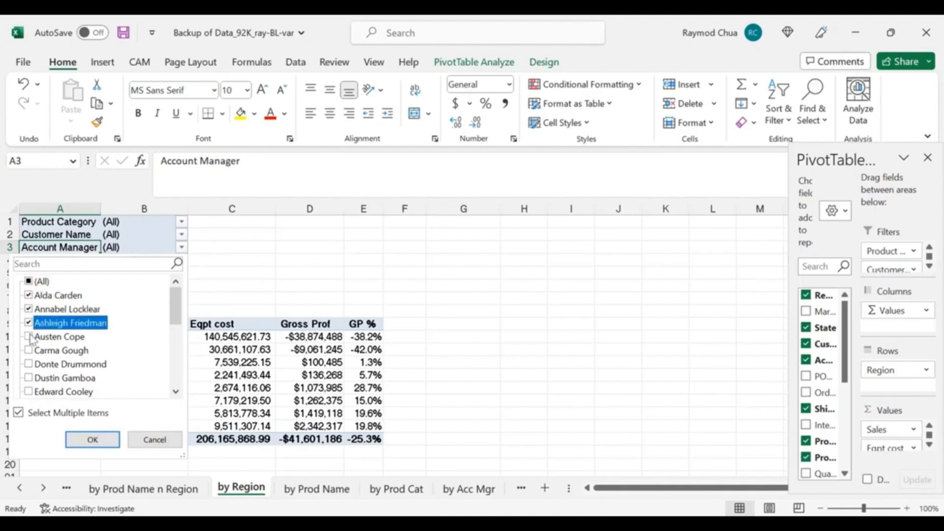
{"action": "left_click", "coordinate": [92, 439]}
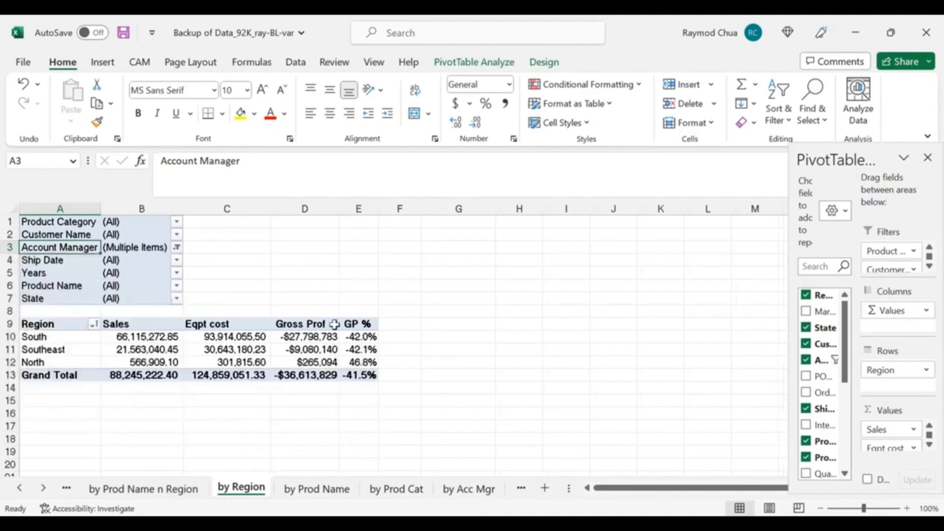
{"action": "scroll", "coordinate": [182, 373], "scroll_direction": "down", "scroll_amount": 1}
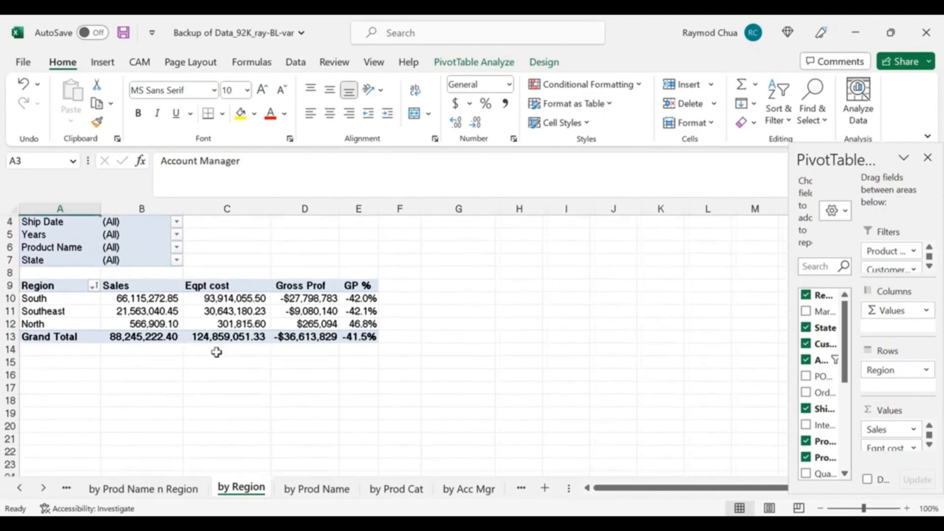
{"action": "scroll", "coordinate": [217, 352], "scroll_direction": "up", "scroll_amount": 1}
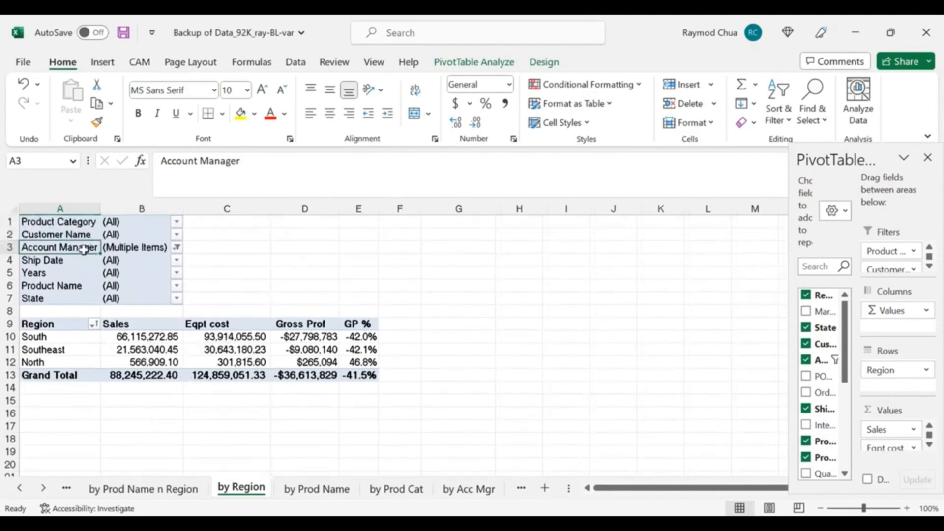
Reset the region report's Account Manager filter to (All).
{"action": "left_click", "coordinate": [176, 248]}
{"action": "left_click", "coordinate": [23, 283]}
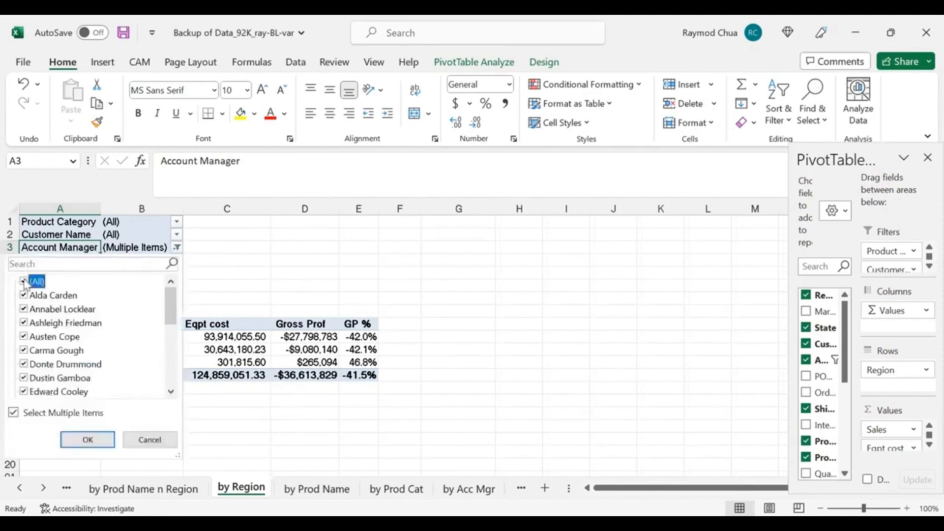
{"action": "left_click", "coordinate": [86, 440]}
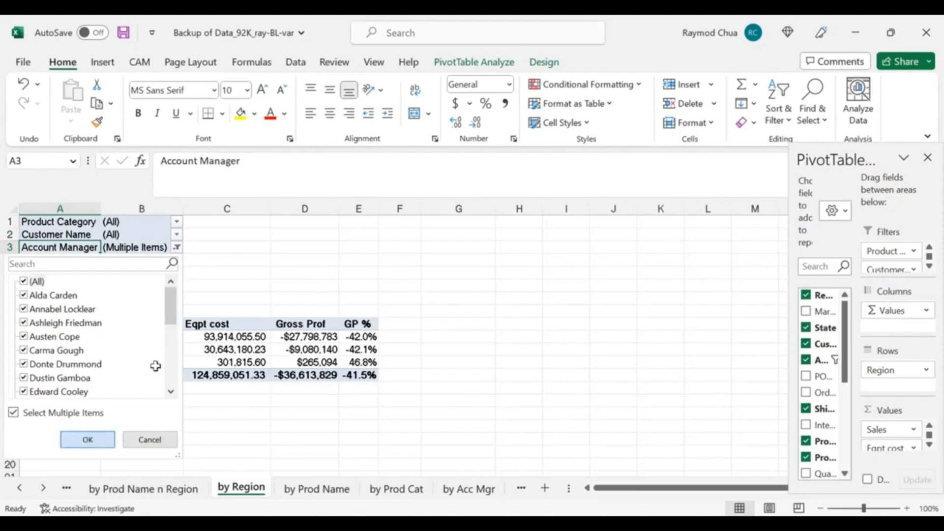
Switch to the by Acc Mgr sheet and go to the beginning of its pivot table.
{"action": "key", "text": "ctrl+Page_Down"}
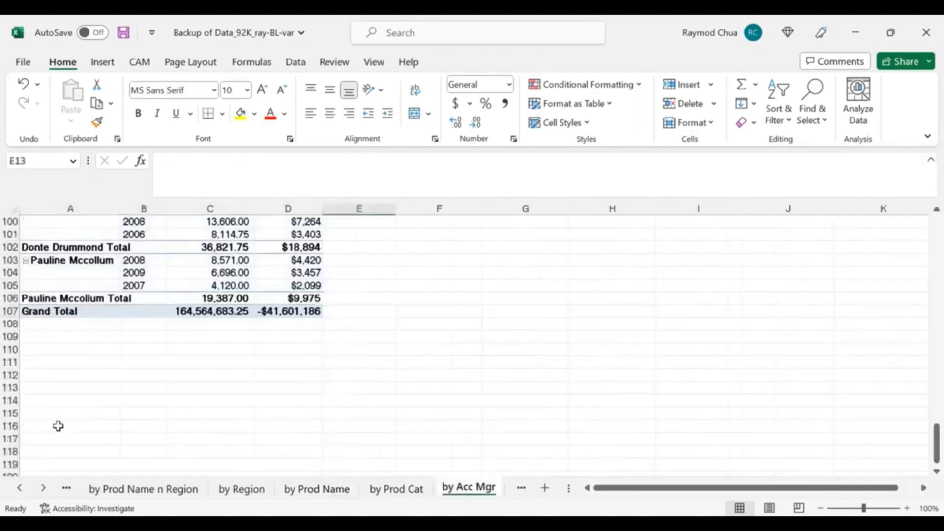
{"action": "scroll", "coordinate": [49, 424], "scroll_direction": "up", "scroll_amount": 20}
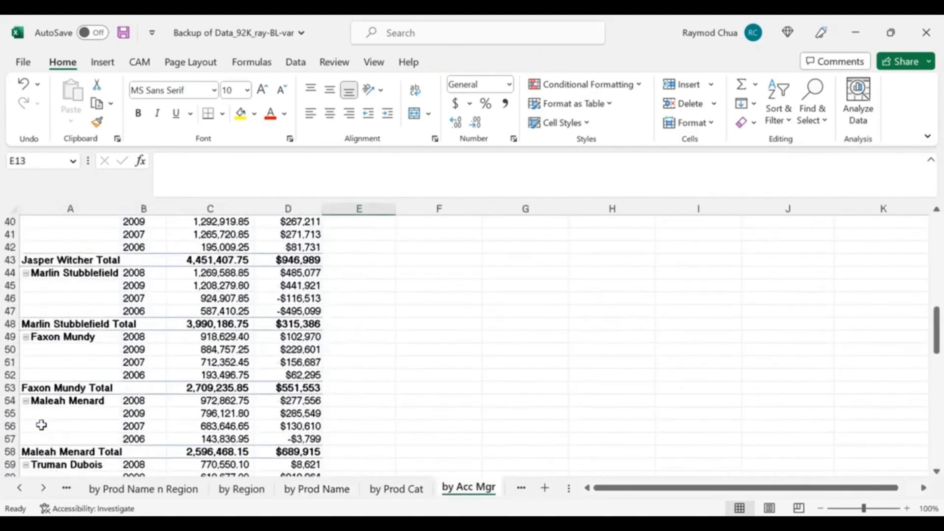
{"action": "scroll", "coordinate": [41, 424], "scroll_direction": "up", "scroll_amount": 9}
{"action": "scroll", "coordinate": [10, 426], "scroll_direction": "up", "scroll_amount": 4}
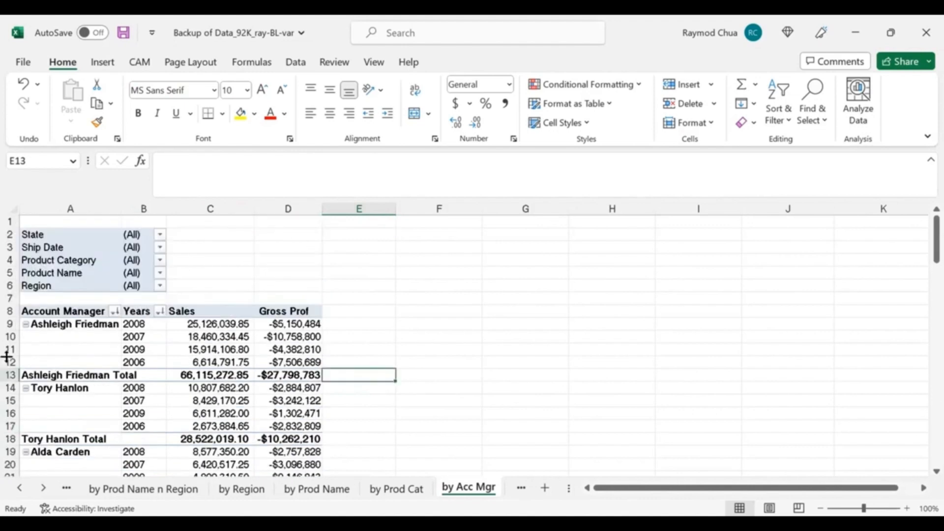
Filter the by Acc Mgr pivot table to the first three listed account managers and review their yearly sales and gross profit.
{"action": "left_click", "coordinate": [114, 312]}
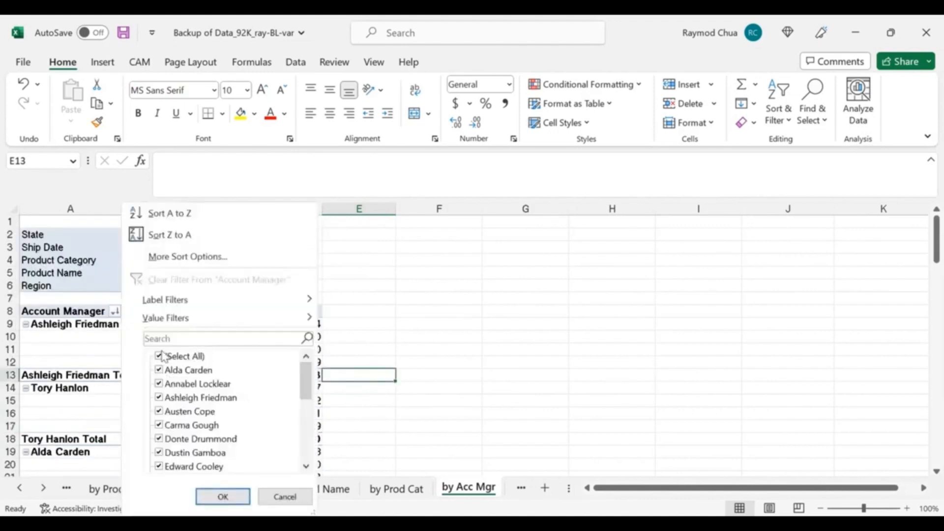
{"action": "left_click", "coordinate": [160, 357]}
{"action": "left_click", "coordinate": [157, 371]}
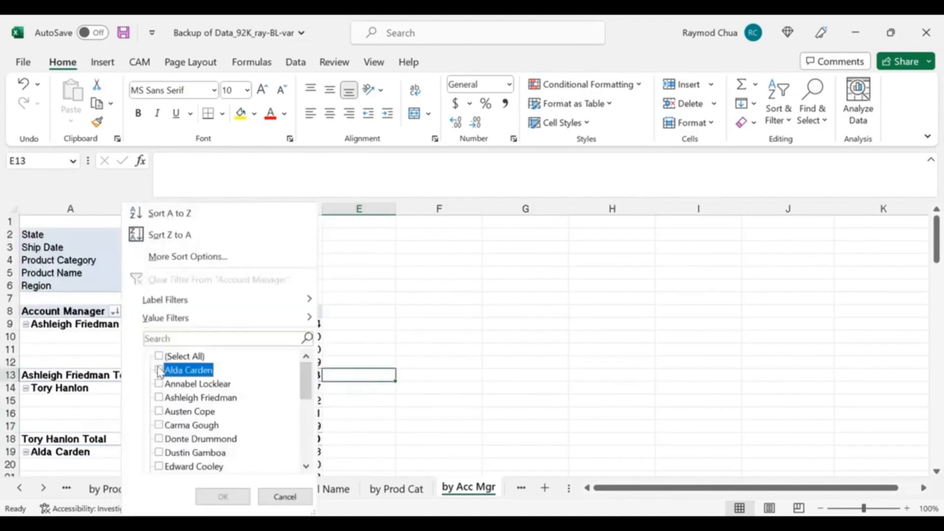
{"action": "left_click", "coordinate": [158, 383]}
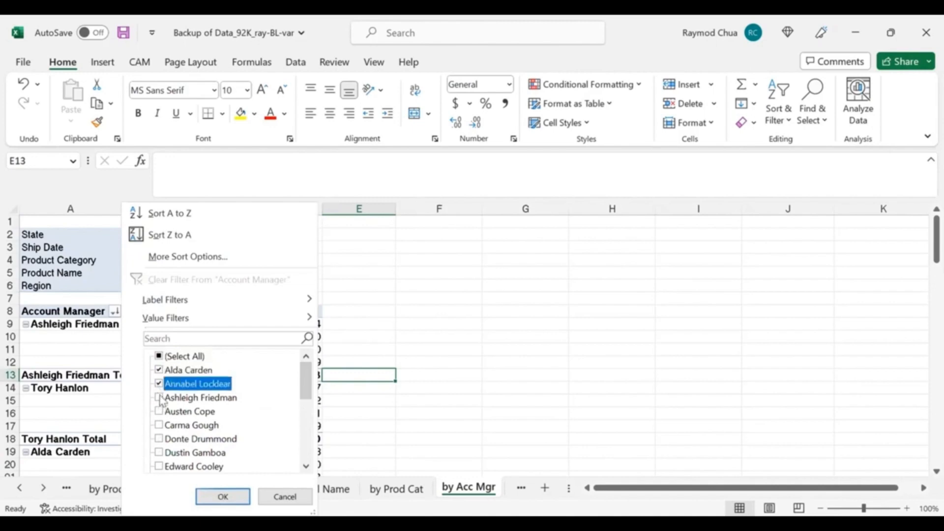
{"action": "left_click", "coordinate": [159, 397]}
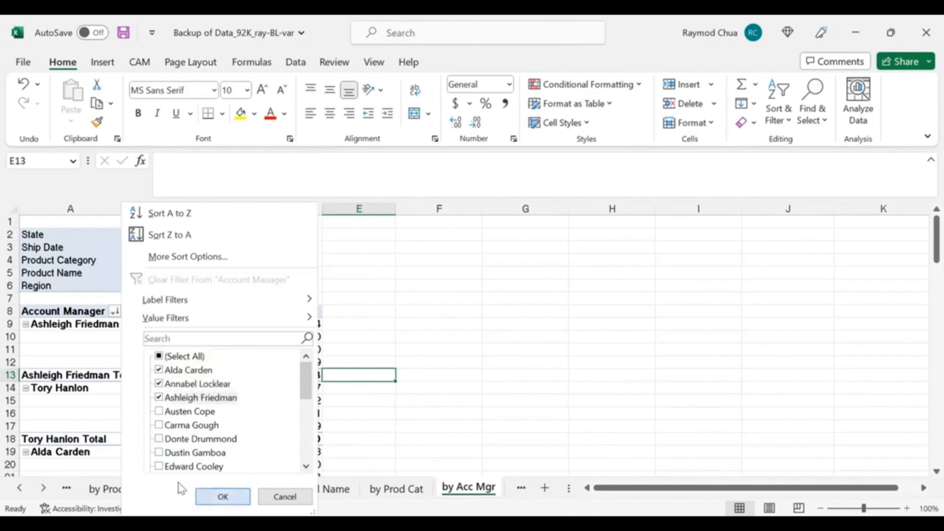
{"action": "key", "text": "Return"}
{"action": "left_click", "coordinate": [82, 338]}
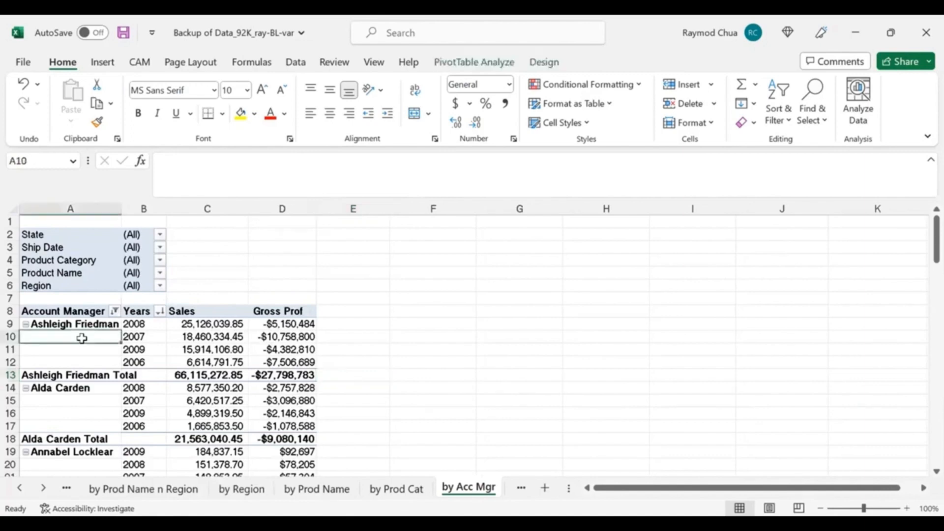
{"action": "scroll", "coordinate": [82, 343], "scroll_direction": "down", "scroll_amount": 2}
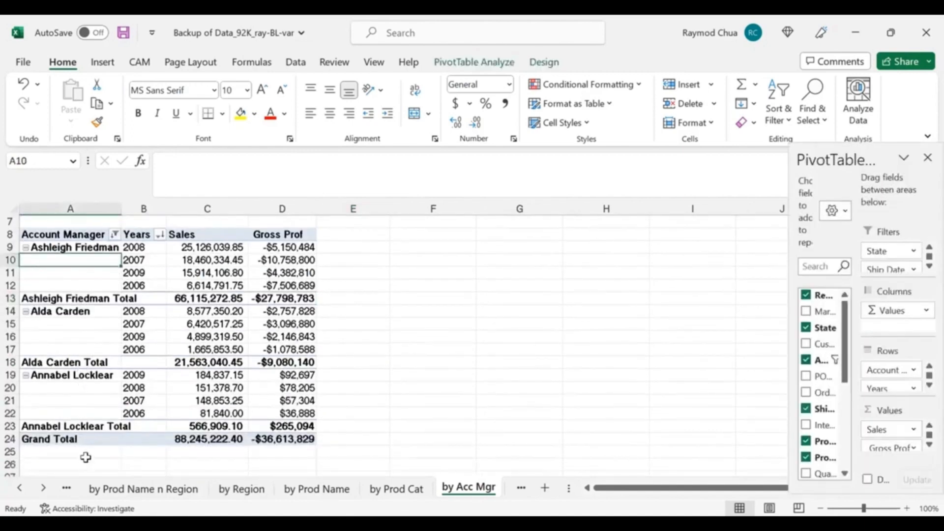
{"action": "scroll", "coordinate": [86, 457], "scroll_direction": "up", "scroll_amount": 2}
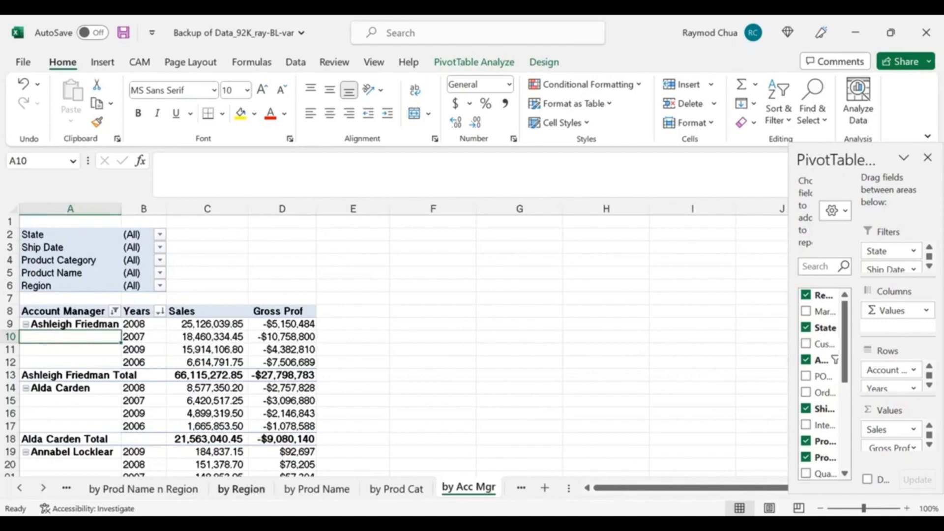
Revisit the by Region report, then open the by Prod Name sheet and narrow its Product Name column.
{"action": "left_click", "coordinate": [241, 489]}
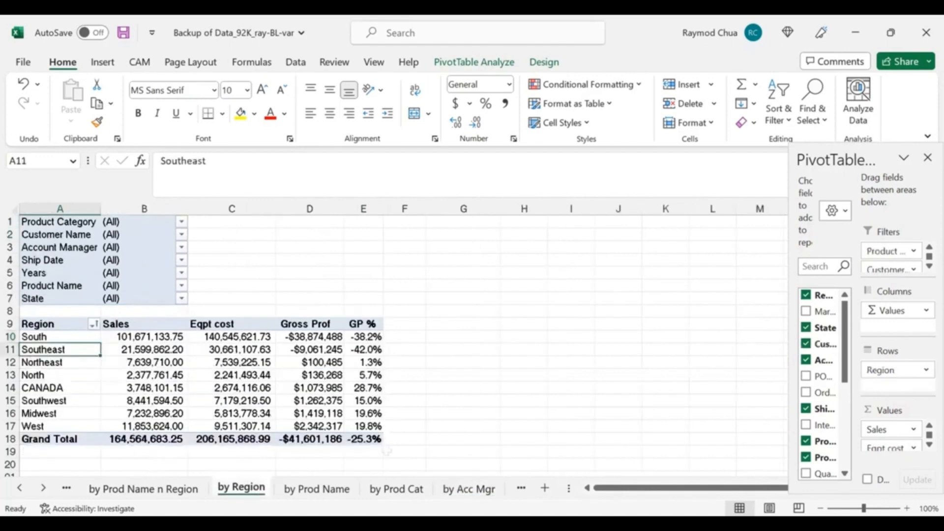
{"action": "left_click", "coordinate": [324, 489]}
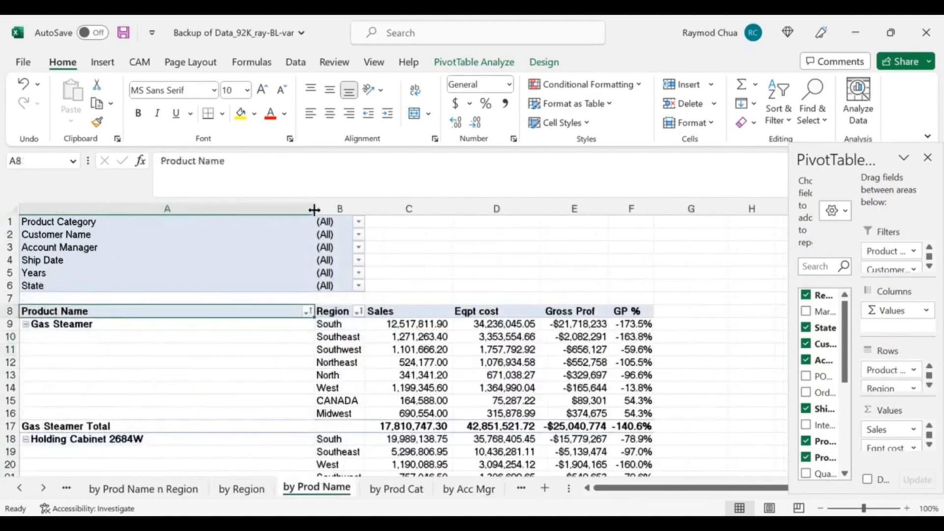
{"action": "left_click_drag", "start_coordinate": [314, 210], "coordinate": [226, 236]}
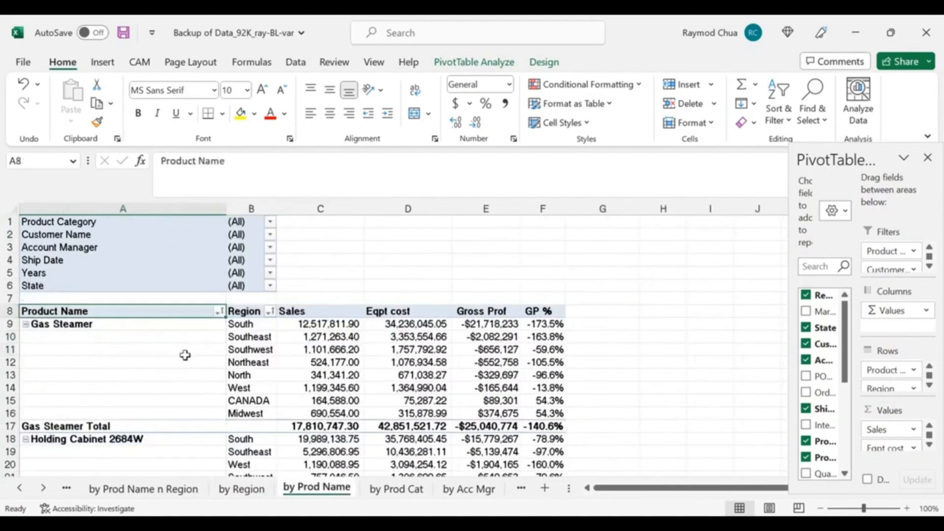
Look at the product list in the Product Name row filter and cancel it.
{"action": "left_click", "coordinate": [108, 328]}
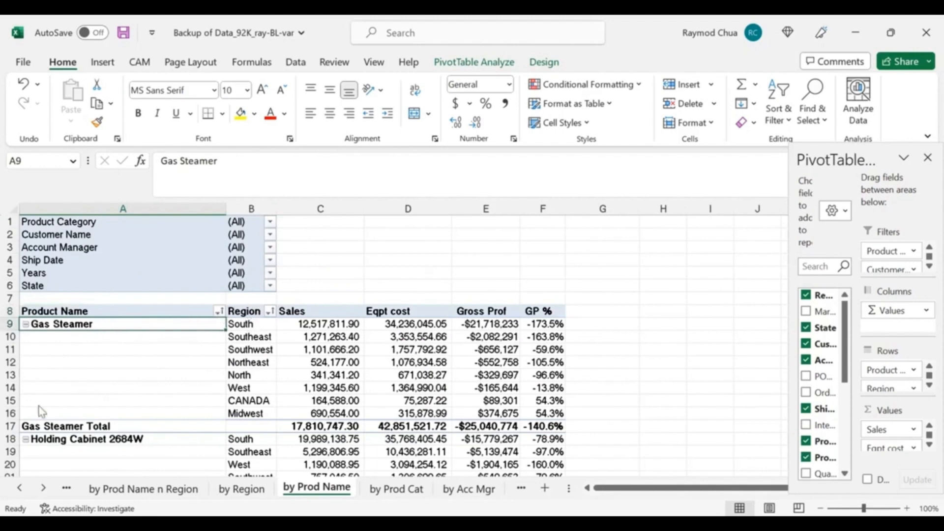
{"action": "key", "text": "alt+Down"}
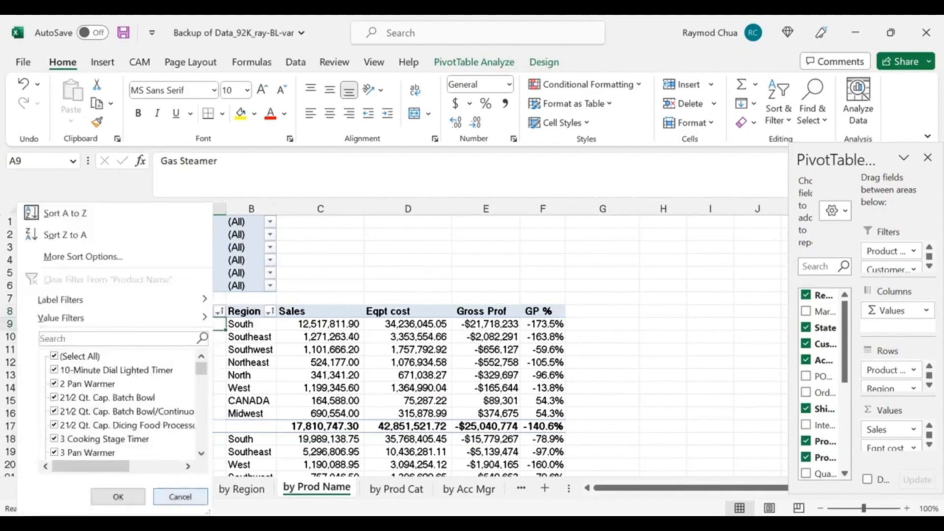
{"action": "left_click", "coordinate": [180, 496]}
Examine the by Prod Name n Region sheet's sales, gross profit and GP % by product, region and state, from Gas Steamer through the products after Pizza Oven.
{"action": "scroll", "coordinate": [59, 358], "scroll_direction": "down", "scroll_amount": 3}
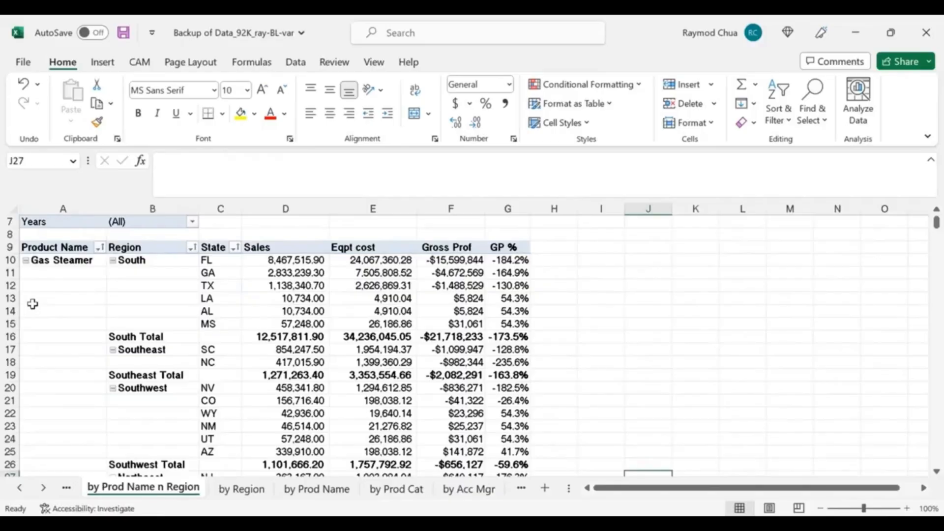
{"action": "scroll", "coordinate": [32, 302], "scroll_direction": "down", "scroll_amount": 6}
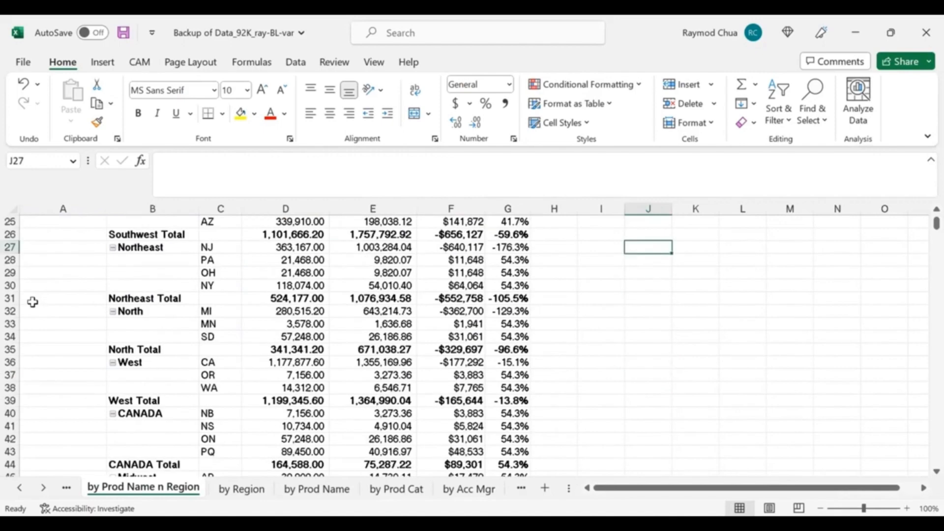
{"action": "scroll", "coordinate": [33, 301], "scroll_direction": "down", "scroll_amount": 7}
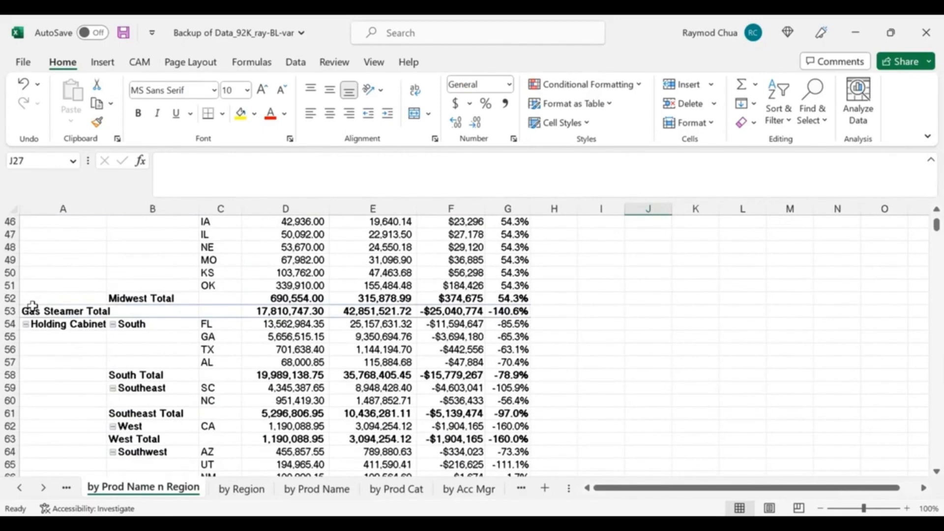
{"action": "scroll", "coordinate": [30, 313], "scroll_direction": "down", "scroll_amount": 10}
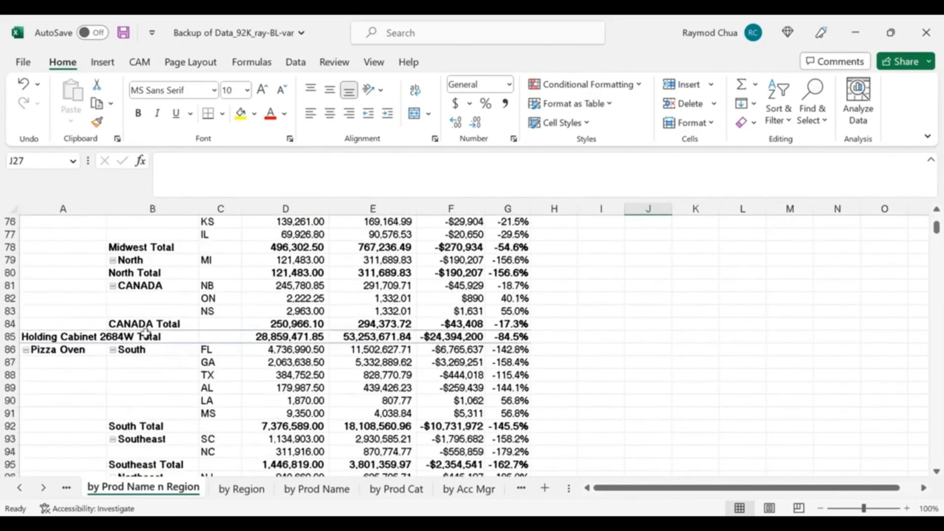
{"action": "left_click", "coordinate": [59, 347]}
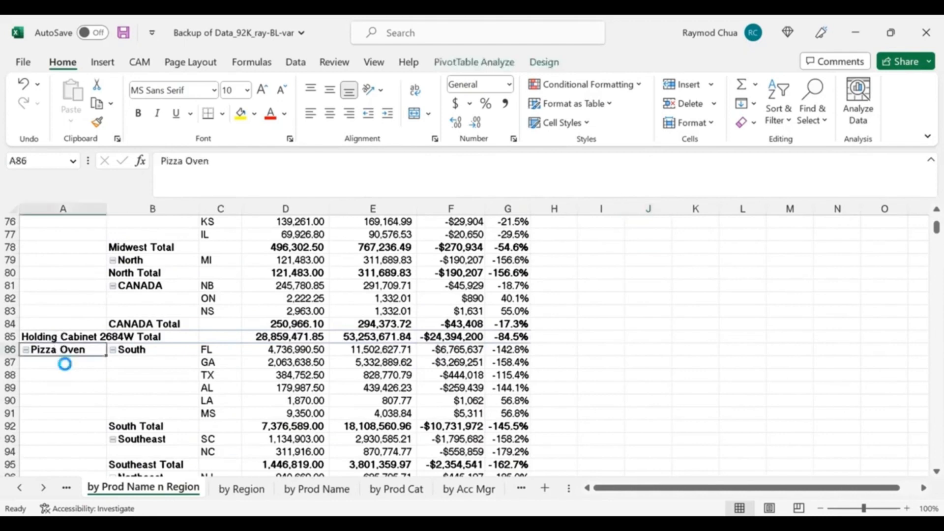
{"action": "scroll", "coordinate": [80, 408], "scroll_direction": "down", "scroll_amount": 13}
{"action": "scroll", "coordinate": [82, 400], "scroll_direction": "down", "scroll_amount": 2}
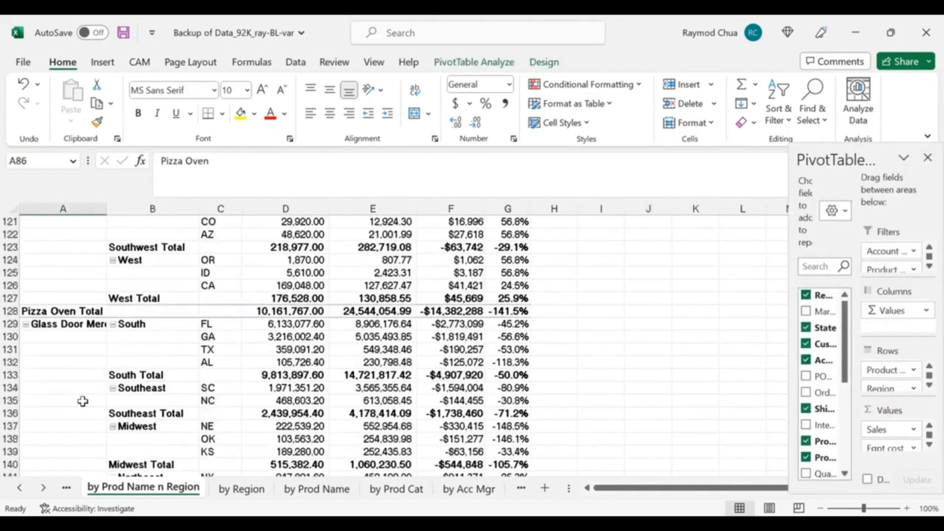
{"action": "scroll", "coordinate": [134, 375], "scroll_direction": "down", "scroll_amount": 7}
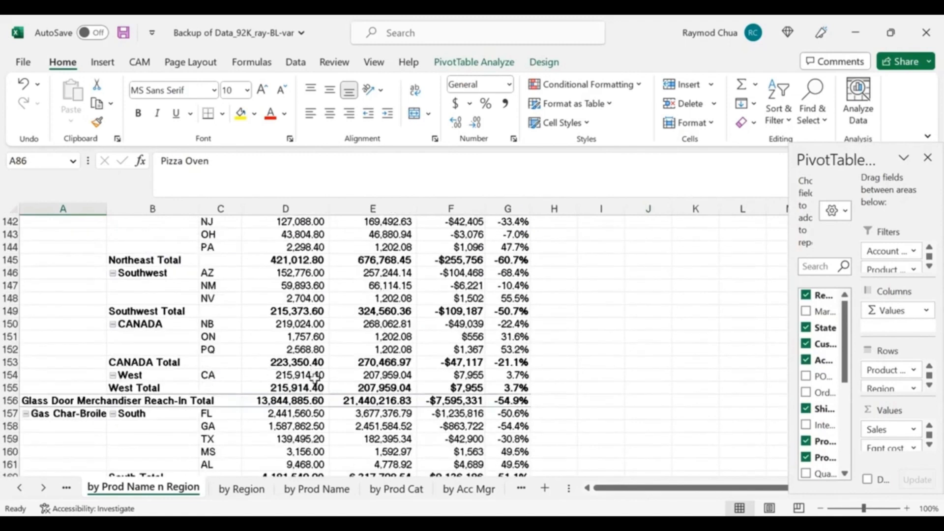
{"action": "scroll", "coordinate": [315, 378], "scroll_direction": "down", "scroll_amount": 8}
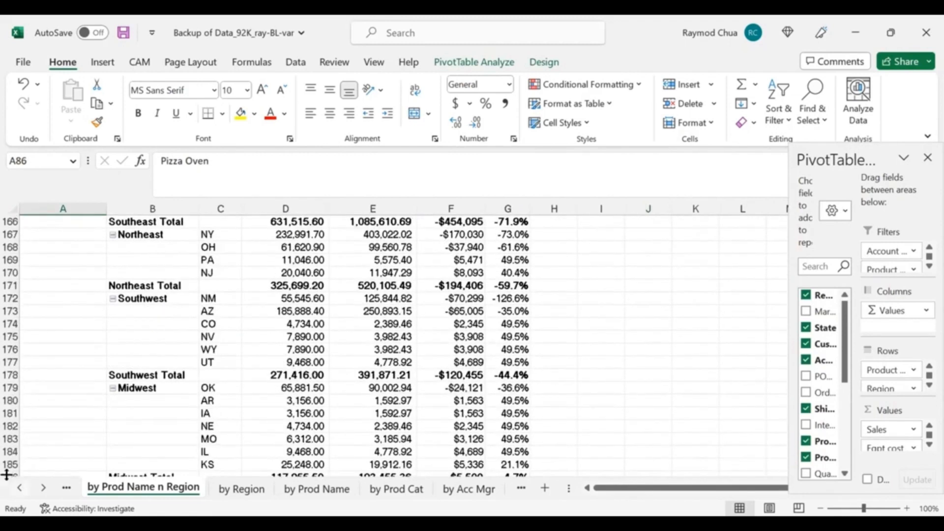
Open the by Acc Mgr-Avg unit price sheet and look at the first account manager's Bar Equipment row in its pivot table.
{"action": "left_click", "coordinate": [19, 489]}
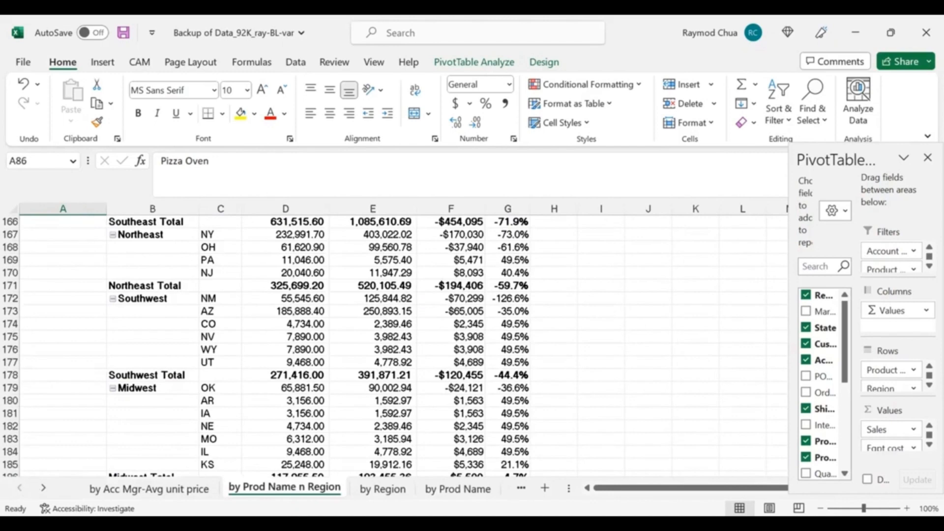
{"action": "left_click", "coordinate": [173, 489]}
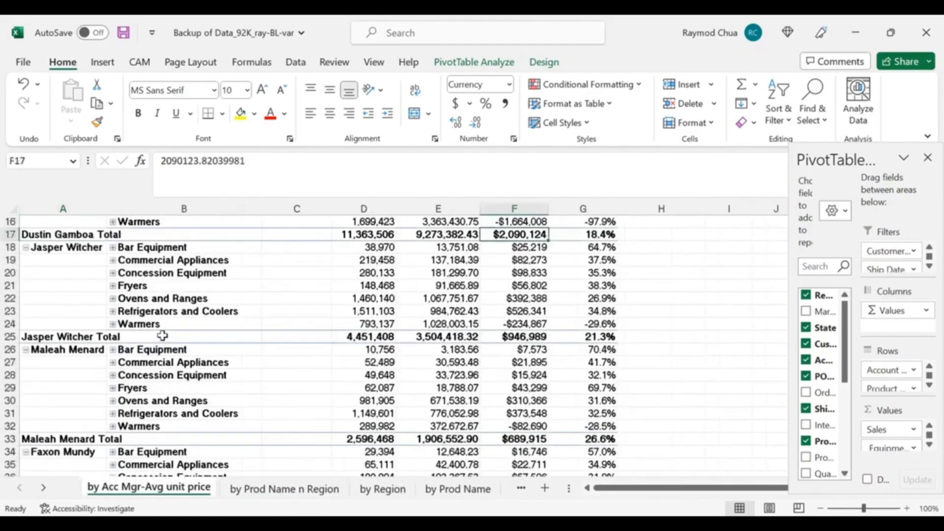
{"action": "scroll", "coordinate": [163, 336], "scroll_direction": "up", "scroll_amount": 5}
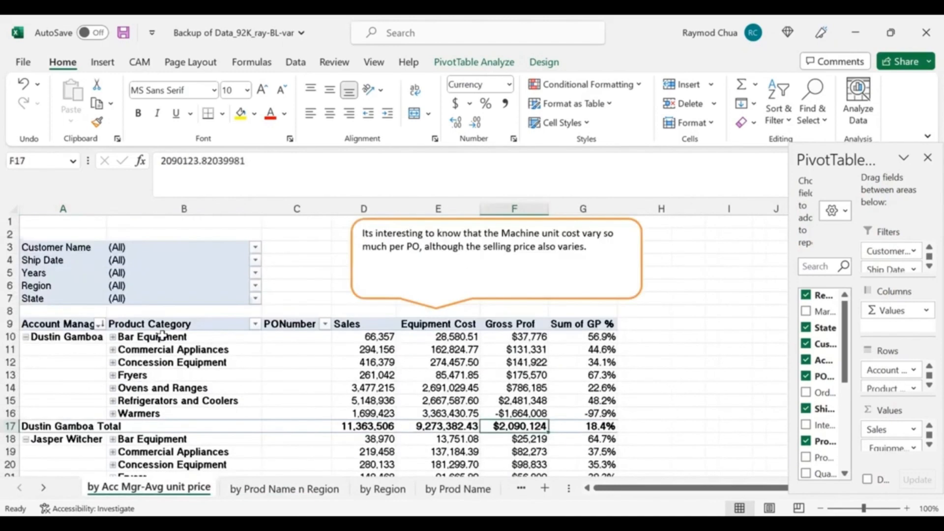
{"action": "left_click", "coordinate": [83, 340]}
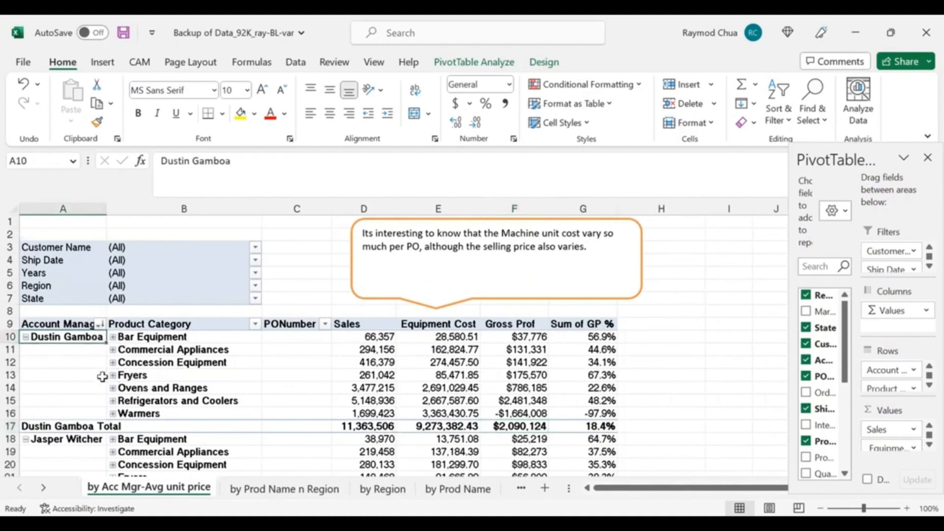
{"action": "left_click", "coordinate": [161, 337]}
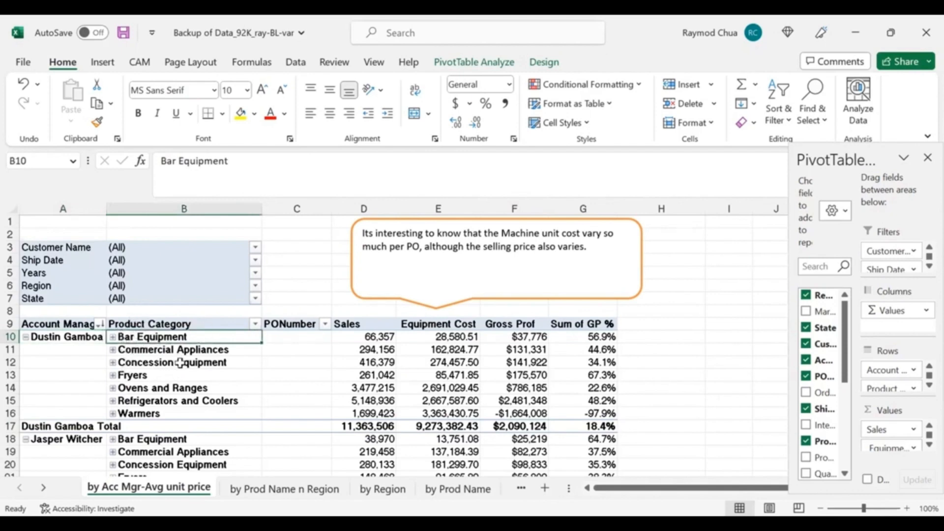
Expand the first account manager's Bar Equipment category to view its purchase orders and collapse it again.
{"action": "scroll", "coordinate": [180, 362], "scroll_direction": "down", "scroll_amount": 1}
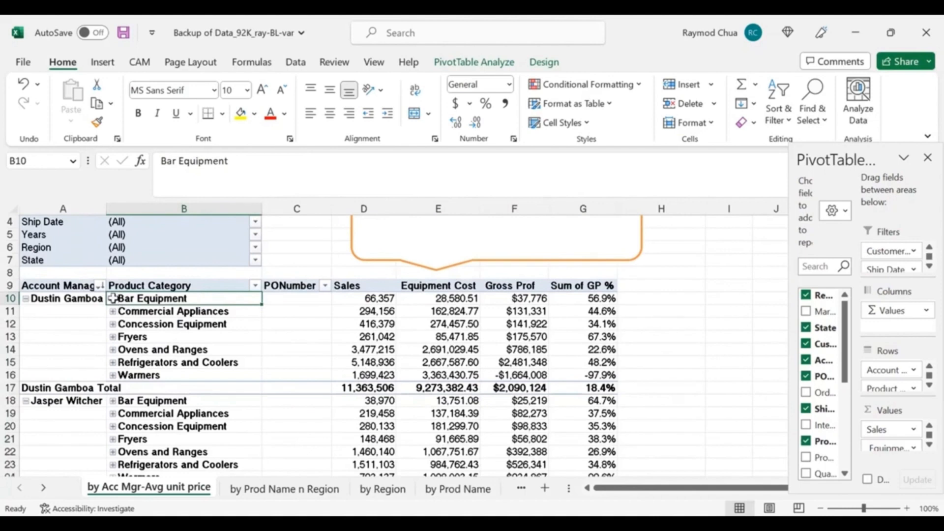
{"action": "left_click", "coordinate": [113, 299]}
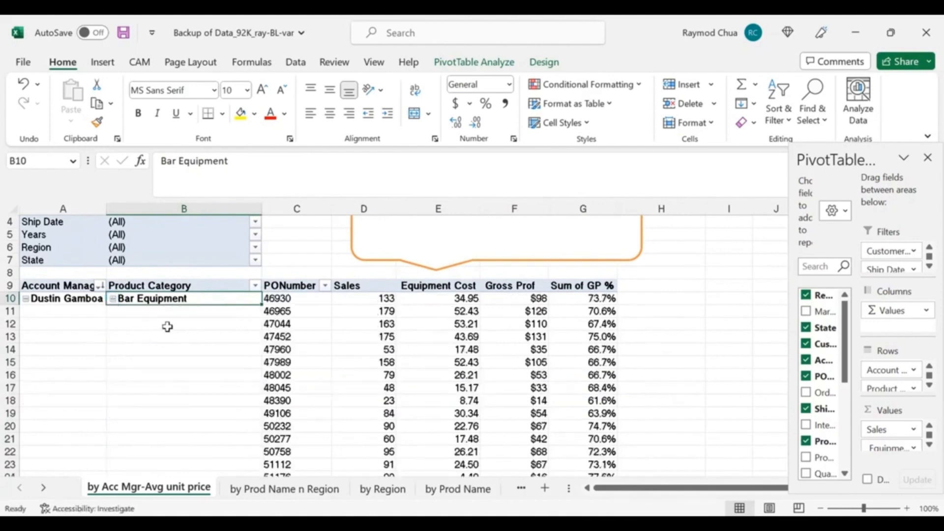
{"action": "left_click", "coordinate": [113, 298]}
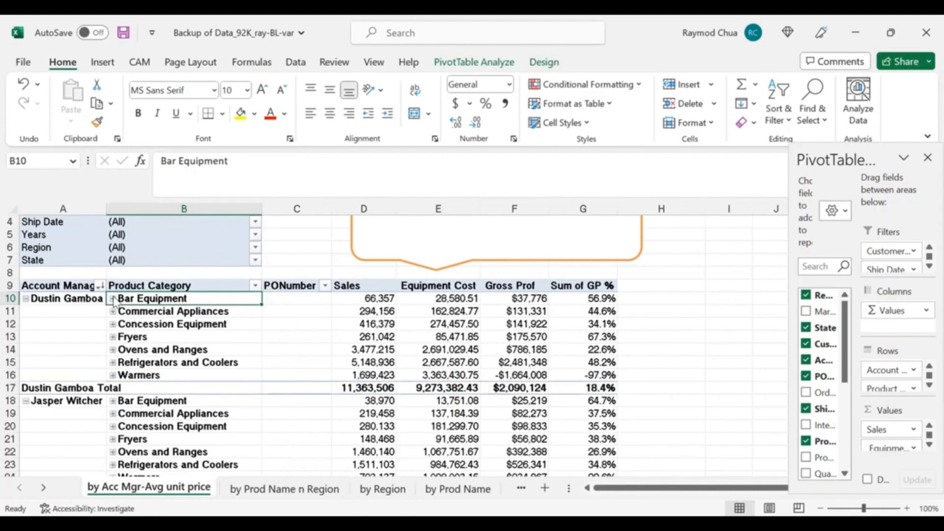
{"action": "left_click", "coordinate": [289, 299]}
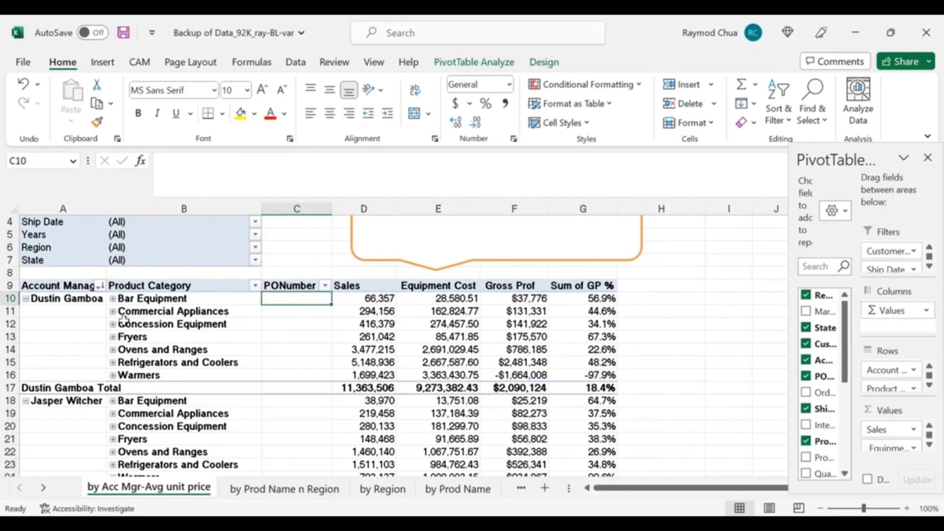
Examine sales, equipment cost, gross profit and GP % by product category for the account managers down the report.
{"action": "scroll", "coordinate": [128, 317], "scroll_direction": "down", "scroll_amount": 1}
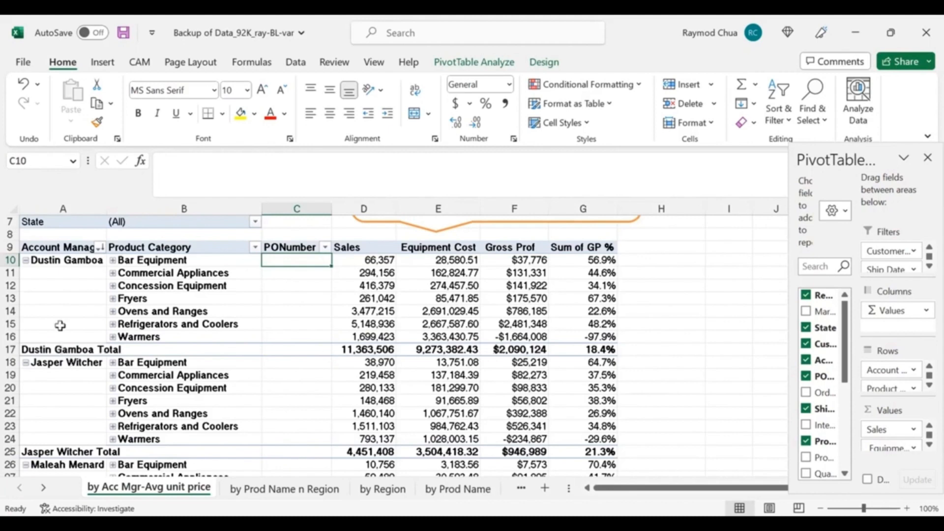
{"action": "scroll", "coordinate": [197, 269], "scroll_direction": "down", "scroll_amount": 6}
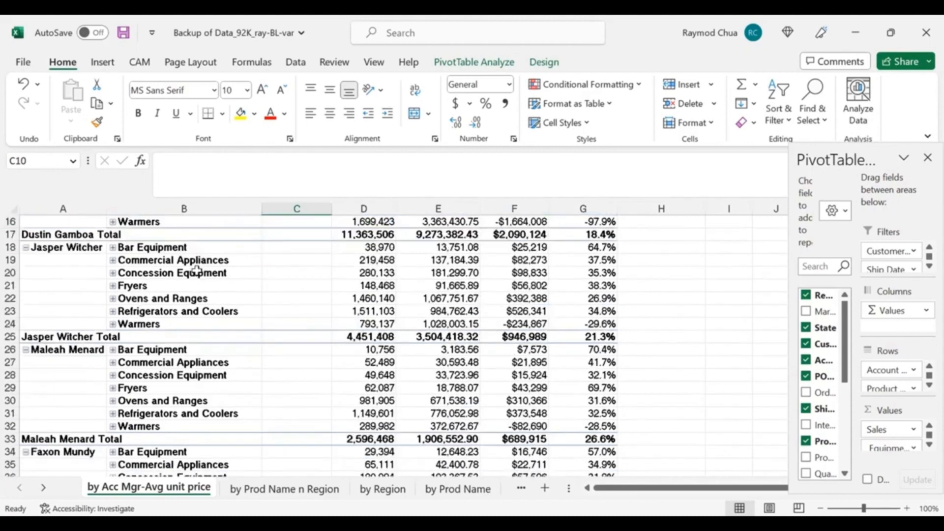
{"action": "scroll", "coordinate": [196, 269], "scroll_direction": "down", "scroll_amount": 1}
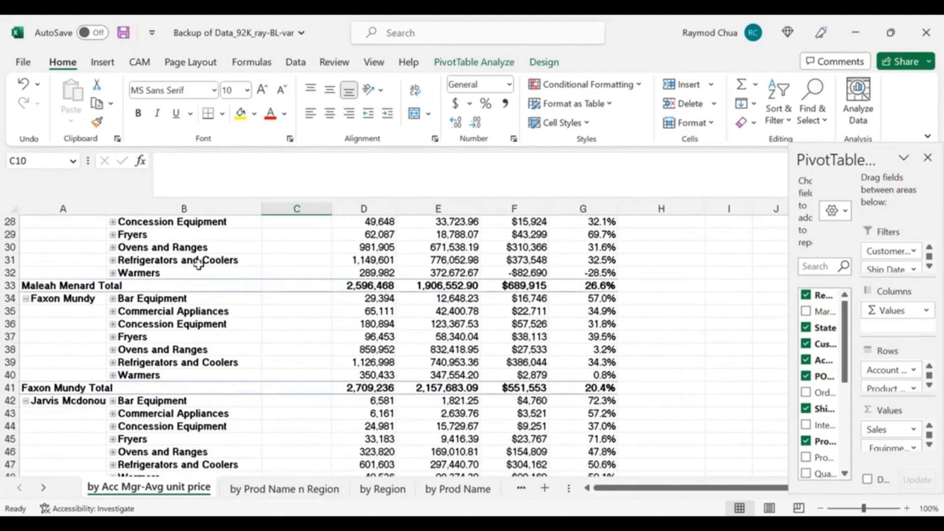
{"action": "scroll", "coordinate": [204, 264], "scroll_direction": "down", "scroll_amount": 5}
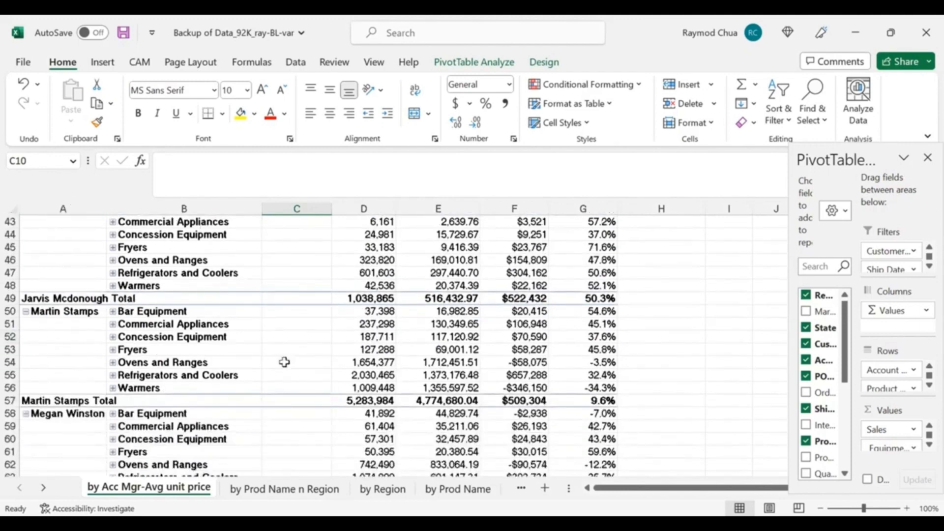
{"action": "scroll", "coordinate": [241, 379], "scroll_direction": "down", "scroll_amount": 3}
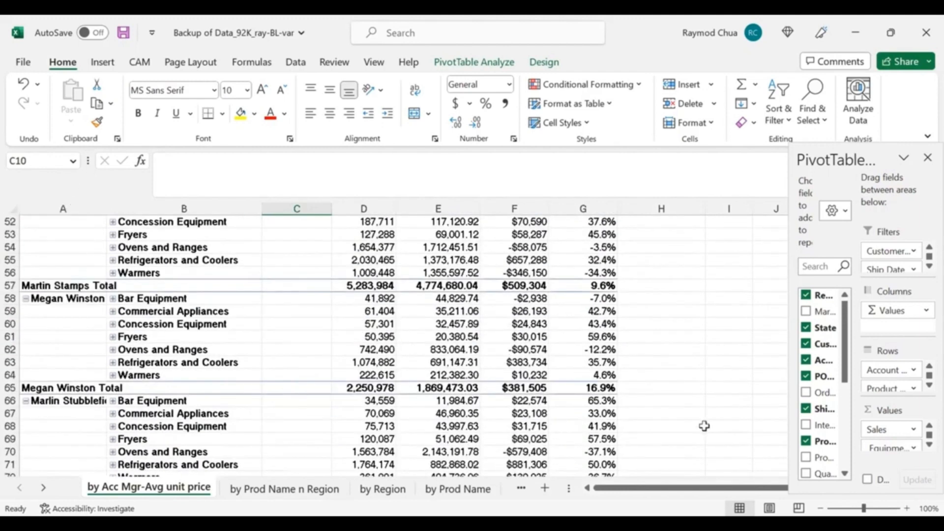
{"action": "left_click", "coordinate": [589, 350]}
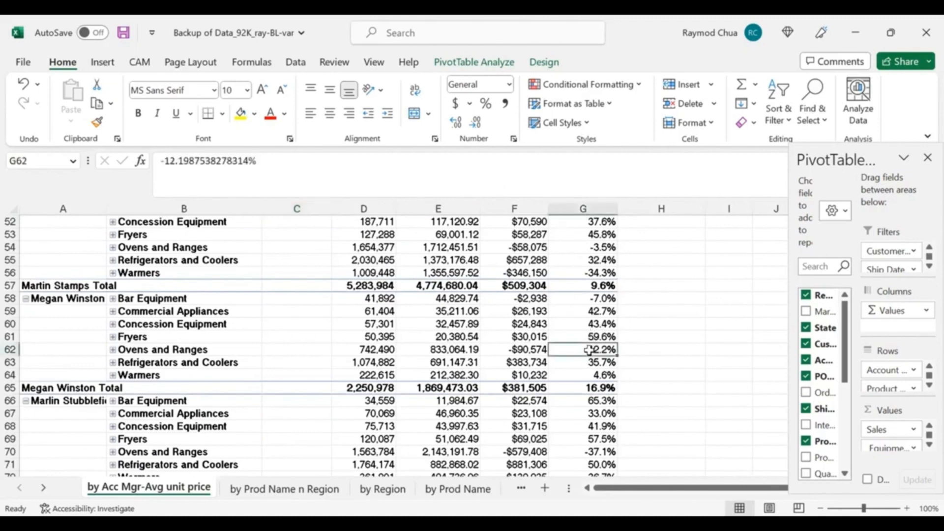
{"action": "scroll", "coordinate": [358, 331], "scroll_direction": "down", "scroll_amount": 3}
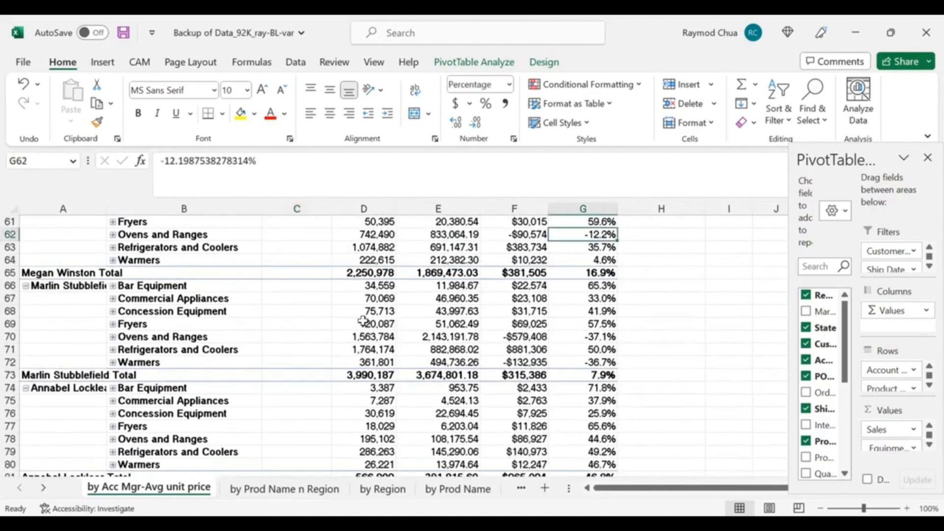
Expand the Ovens and Ranges category by PO number and check the first order's GP % and gross profit under the first account manager.
{"action": "mouse_move", "coordinate": [362, 319]}
{"action": "left_click", "coordinate": [113, 337]}
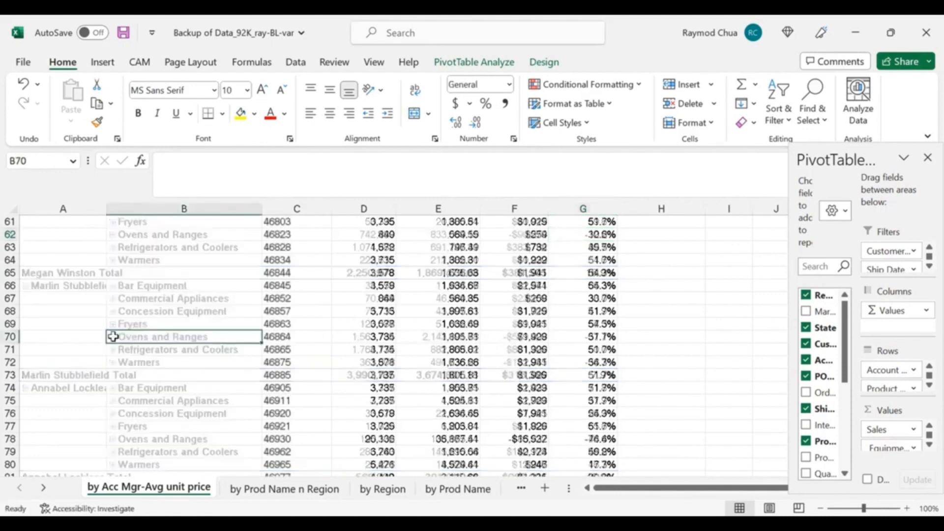
{"action": "scroll", "coordinate": [311, 327], "scroll_direction": "up", "scroll_amount": 18}
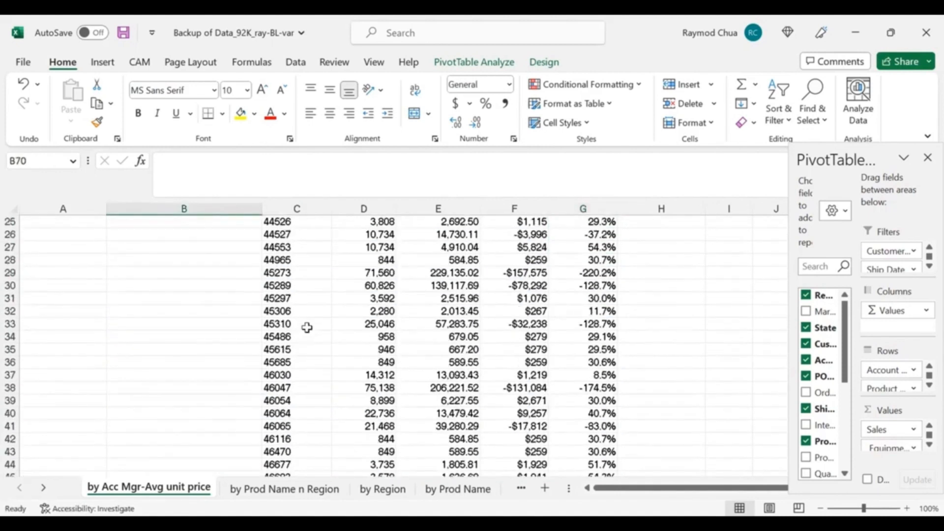
{"action": "left_click", "coordinate": [273, 312]}
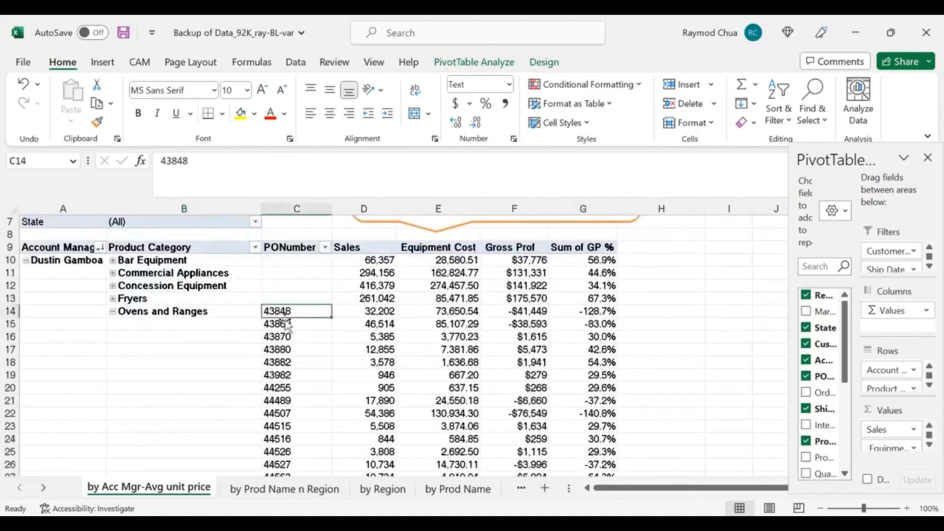
{"action": "left_click", "coordinate": [595, 315]}
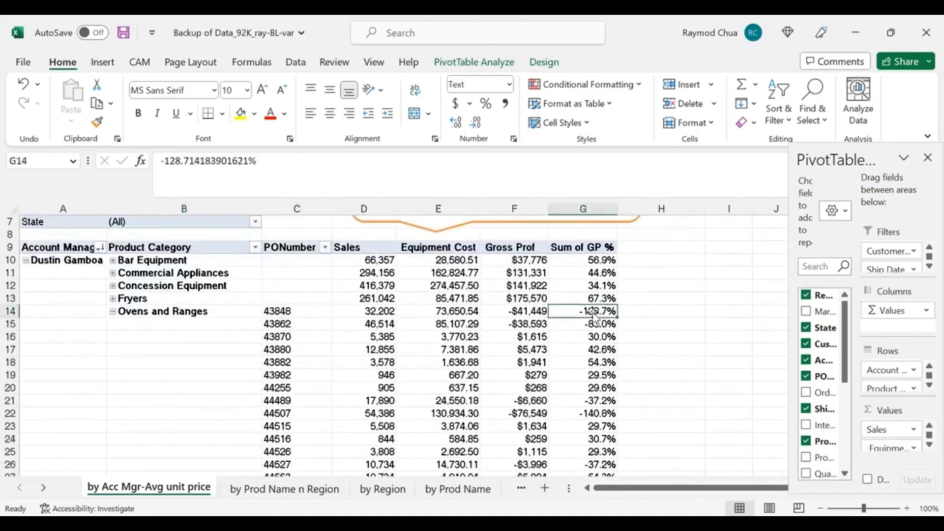
{"action": "scroll", "coordinate": [596, 390], "scroll_direction": "down", "scroll_amount": 1}
{"action": "left_click", "coordinate": [519, 274]}
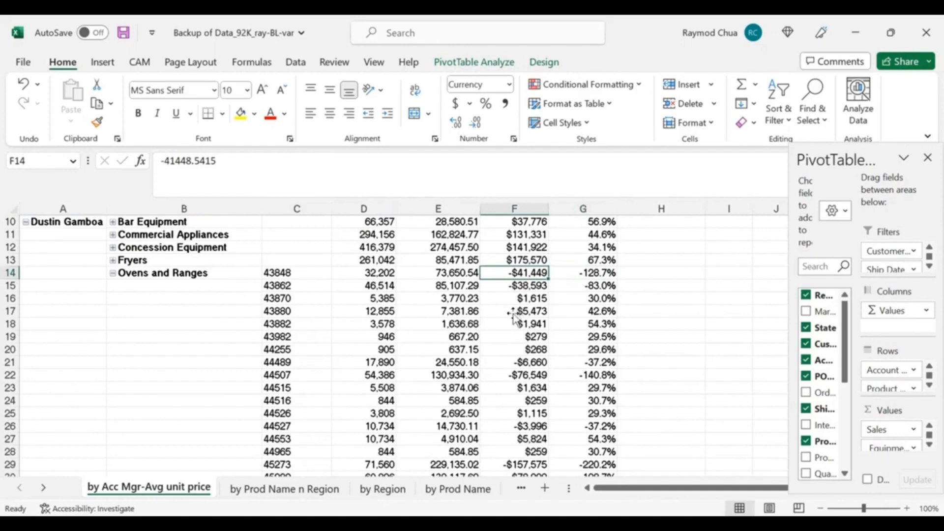
Examine the Ovens and Ranges purchase orders for negative gross profit, including the order in row 38, and return to the report's header.
{"action": "scroll", "coordinate": [514, 317], "scroll_direction": "down", "scroll_amount": 5}
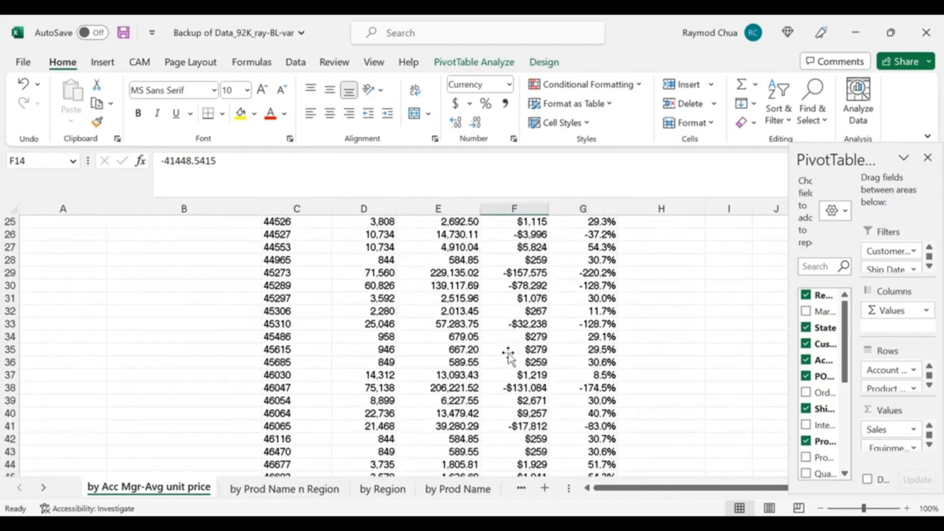
{"action": "scroll", "coordinate": [508, 355], "scroll_direction": "down", "scroll_amount": 4}
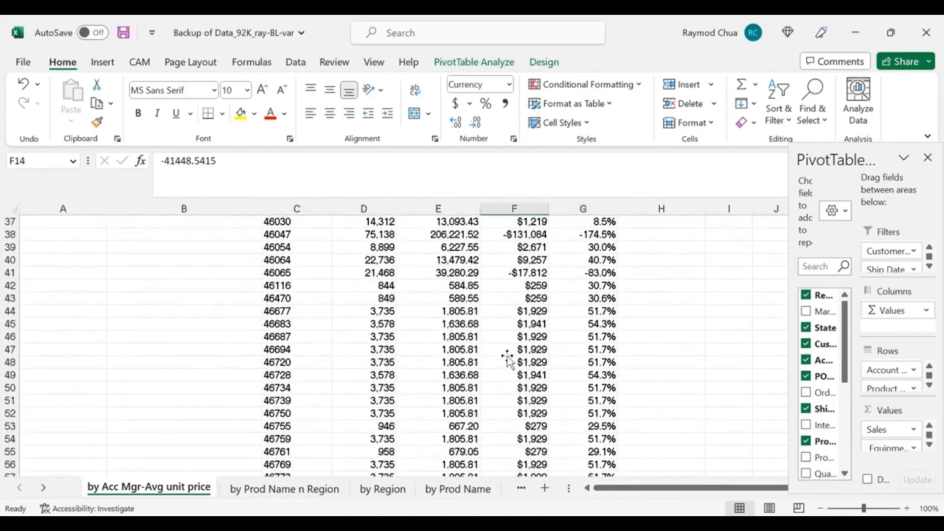
{"action": "scroll", "coordinate": [507, 357], "scroll_direction": "up", "scroll_amount": 3}
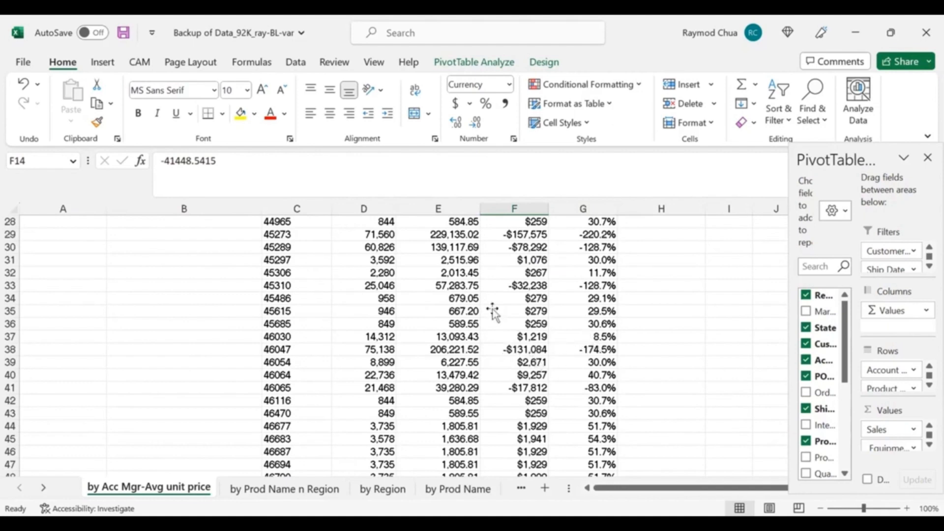
{"action": "mouse_move", "coordinate": [492, 311]}
{"action": "scroll", "coordinate": [295, 366], "scroll_direction": "up", "scroll_amount": 1}
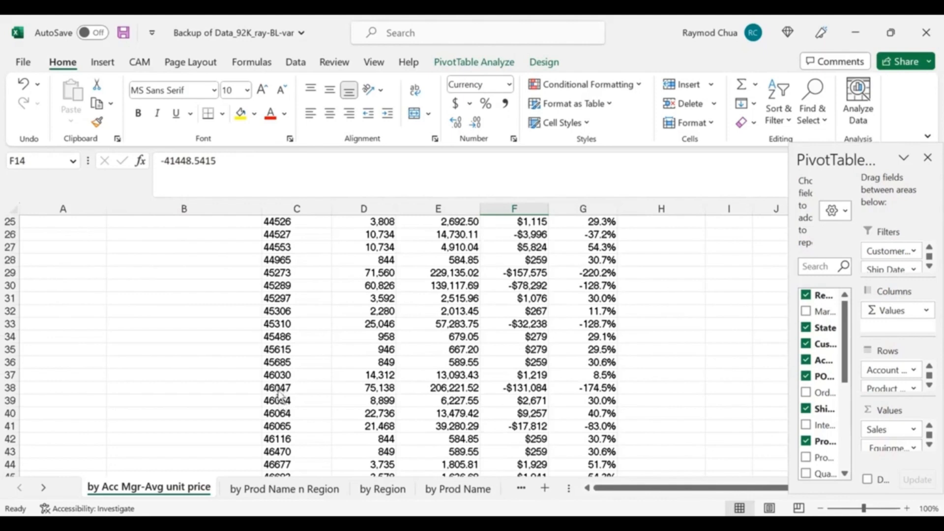
{"action": "left_click", "coordinate": [285, 388]}
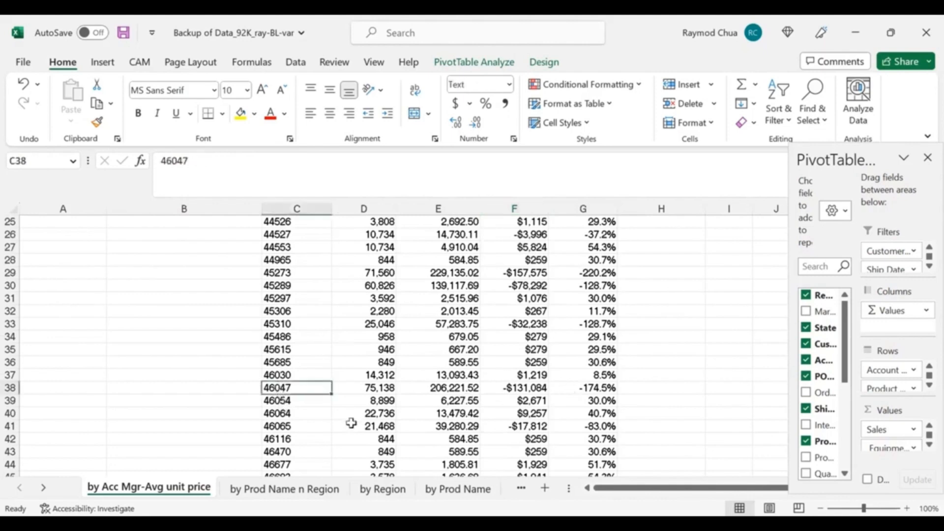
{"action": "scroll", "coordinate": [476, 394], "scroll_direction": "up", "scroll_amount": 8}
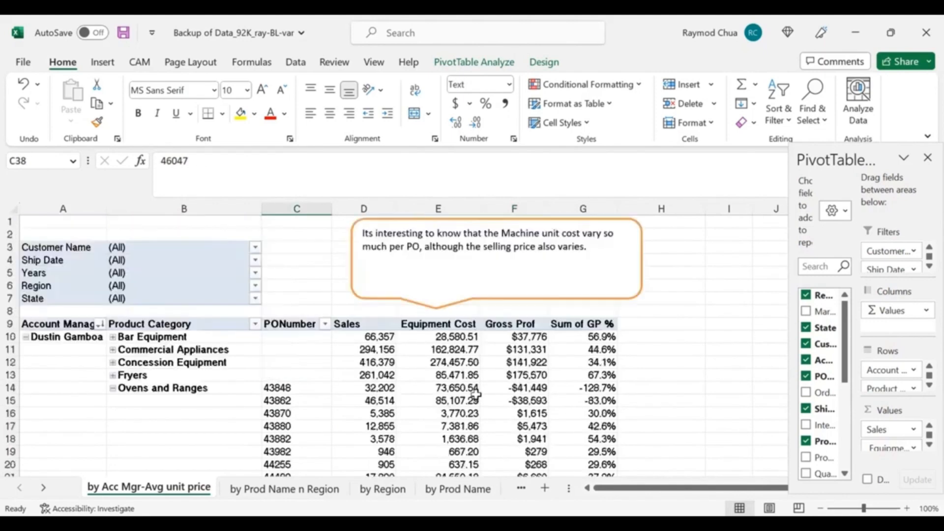
{"action": "scroll", "coordinate": [453, 466], "scroll_direction": "down", "scroll_amount": 3}
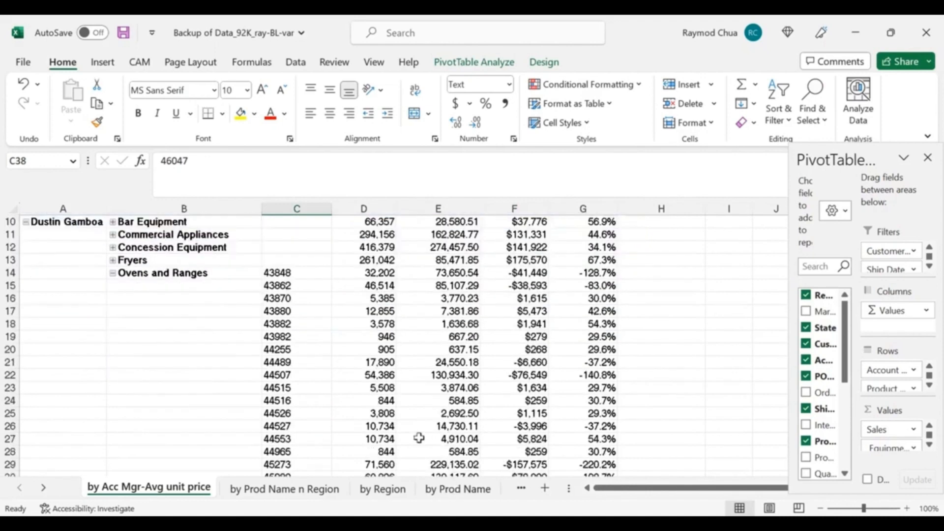
{"action": "mouse_move", "coordinate": [418, 437]}
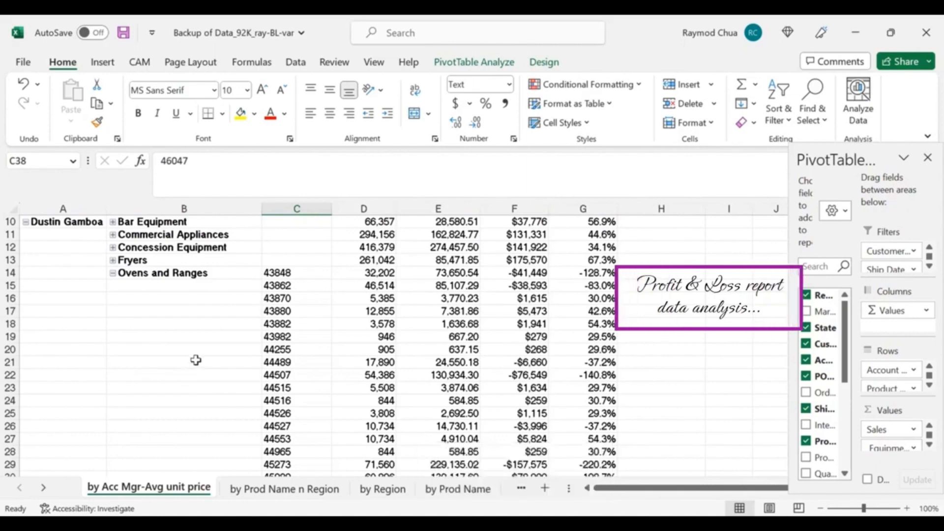
{"action": "scroll", "coordinate": [191, 362], "scroll_direction": "up", "scroll_amount": 3}
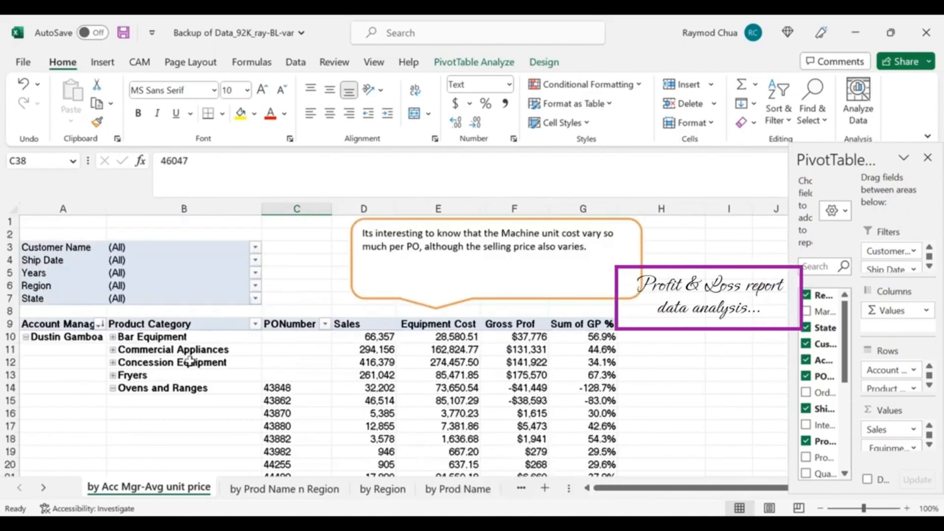
Compare the sales of the first two Ovens and Ranges orders and inspect the second order's gross profit.
{"action": "left_click", "coordinate": [286, 437]}
{"action": "scroll", "coordinate": [289, 438], "scroll_direction": "down", "scroll_amount": 2}
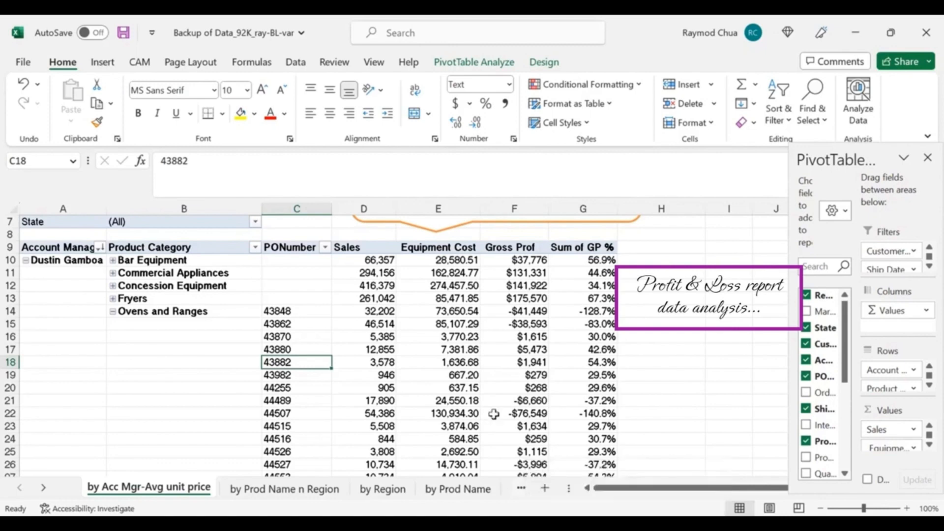
{"action": "left_click", "coordinate": [367, 312]}
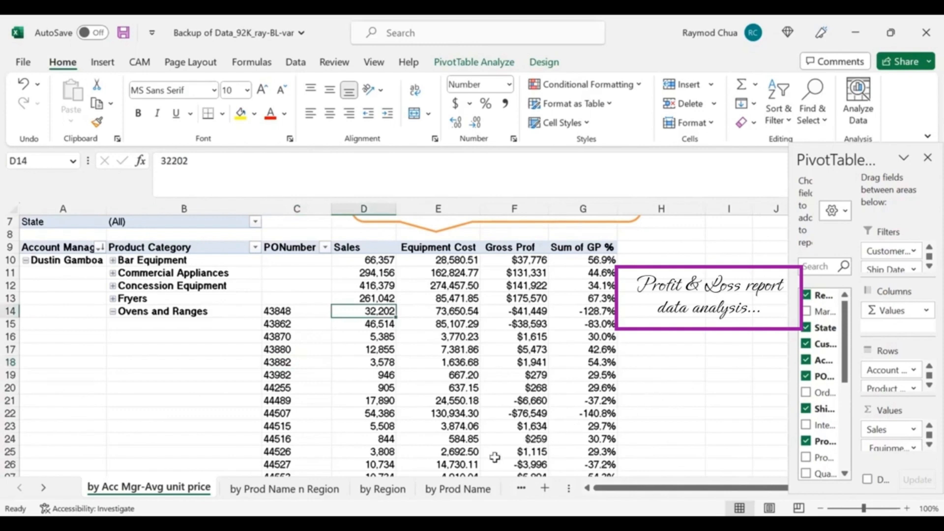
{"action": "mouse_move", "coordinate": [490, 451]}
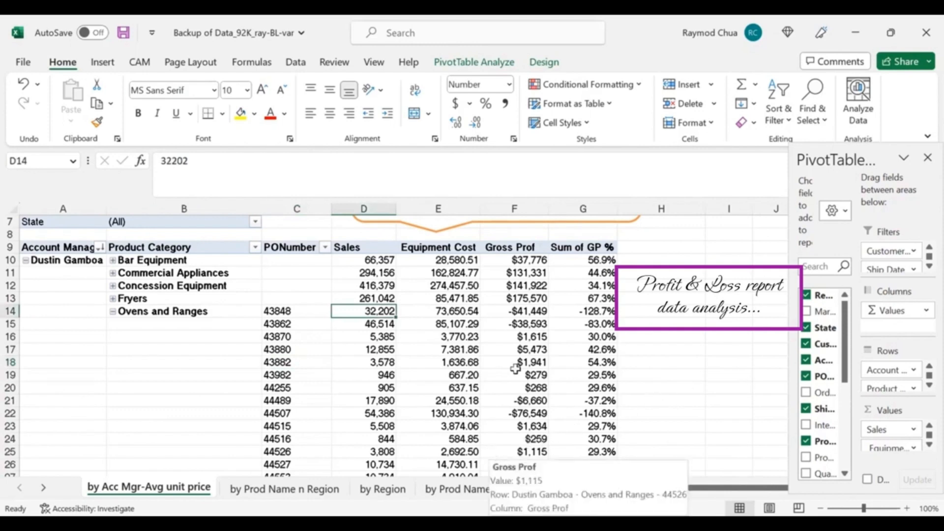
{"action": "left_click", "coordinate": [372, 327]}
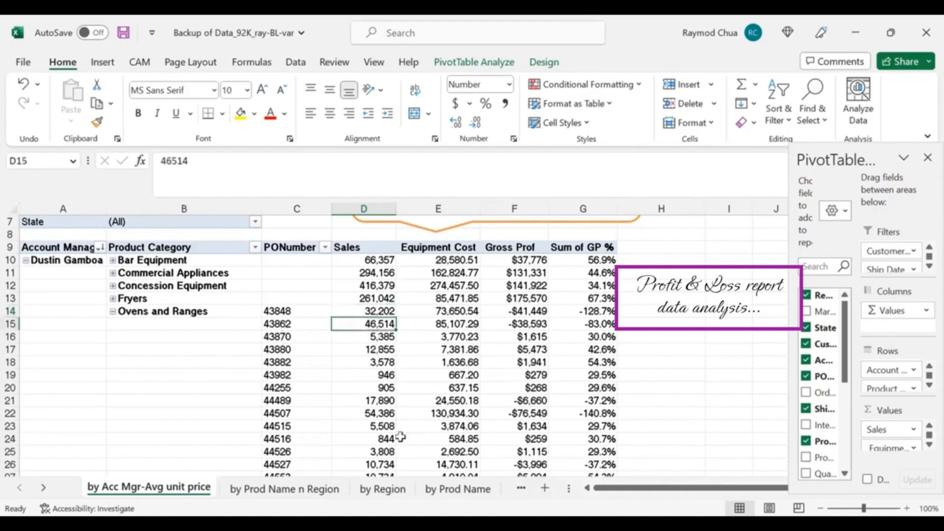
{"action": "mouse_move", "coordinate": [402, 465]}
{"action": "left_click", "coordinate": [526, 325]}
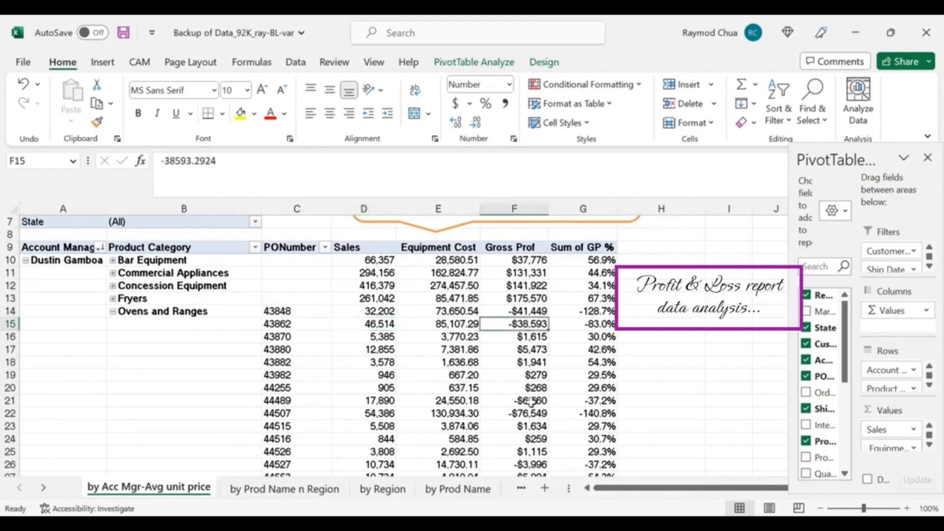
Inspect the gross profit of the first two Ovens and Ranges orders and check the order in row 16 against the column headings.
{"action": "mouse_move", "coordinate": [518, 333]}
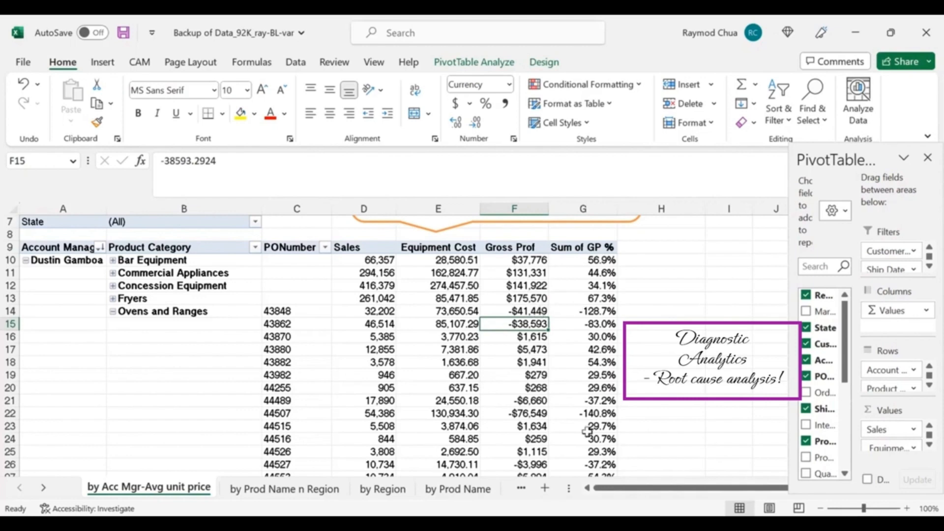
{"action": "key", "text": "Up"}
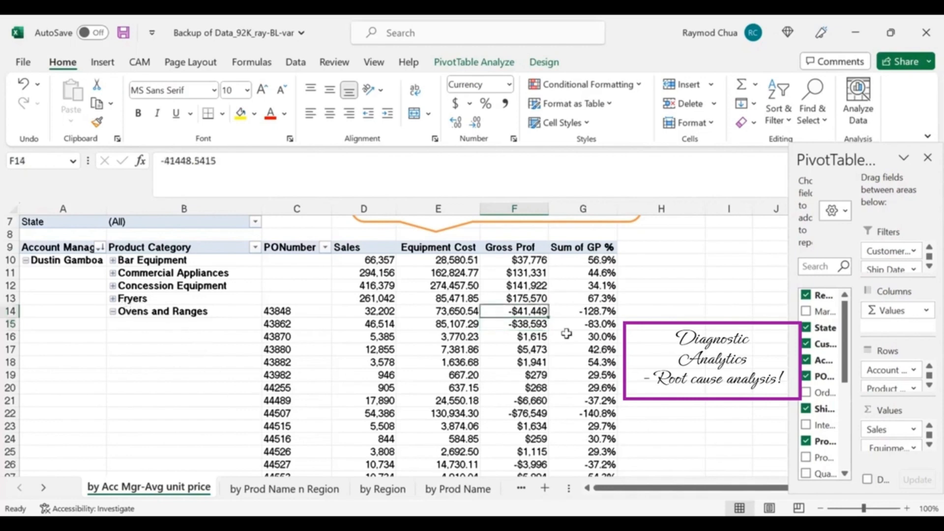
{"action": "scroll", "coordinate": [526, 375], "scroll_direction": "down", "scroll_amount": 1}
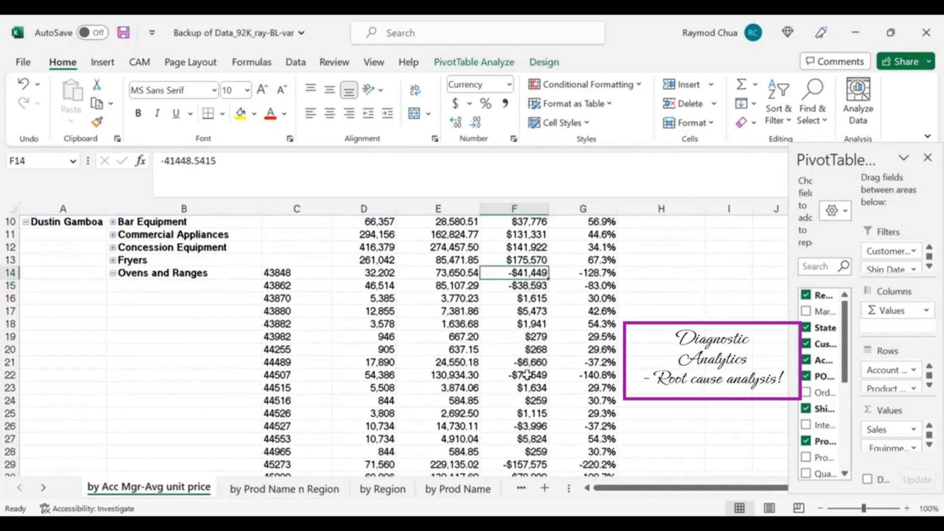
{"action": "mouse_move", "coordinate": [521, 370]}
{"action": "left_click", "coordinate": [285, 295]}
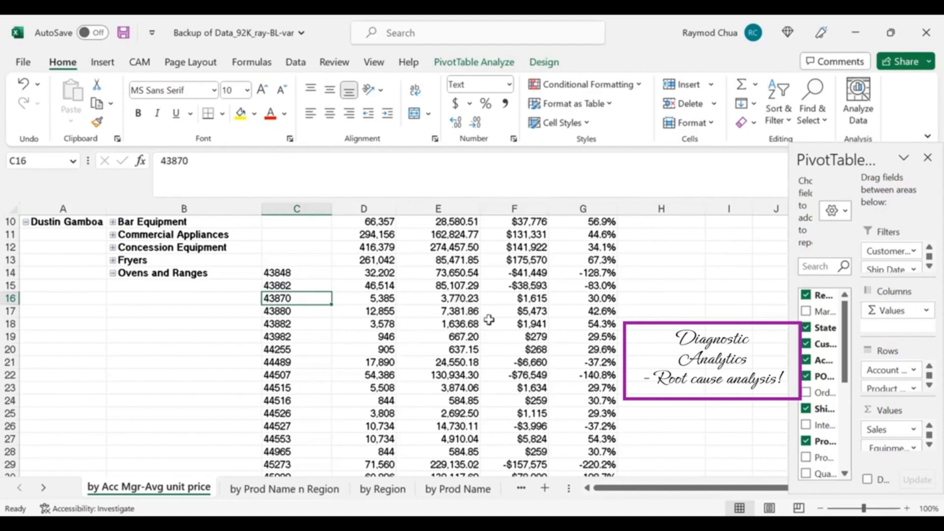
{"action": "scroll", "coordinate": [535, 282], "scroll_direction": "up", "scroll_amount": 1}
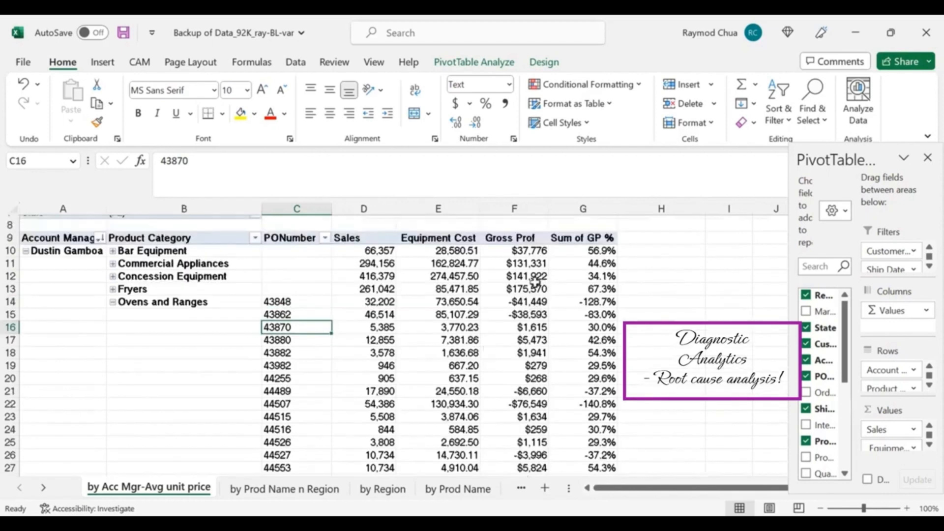
{"action": "mouse_move", "coordinate": [539, 273]}
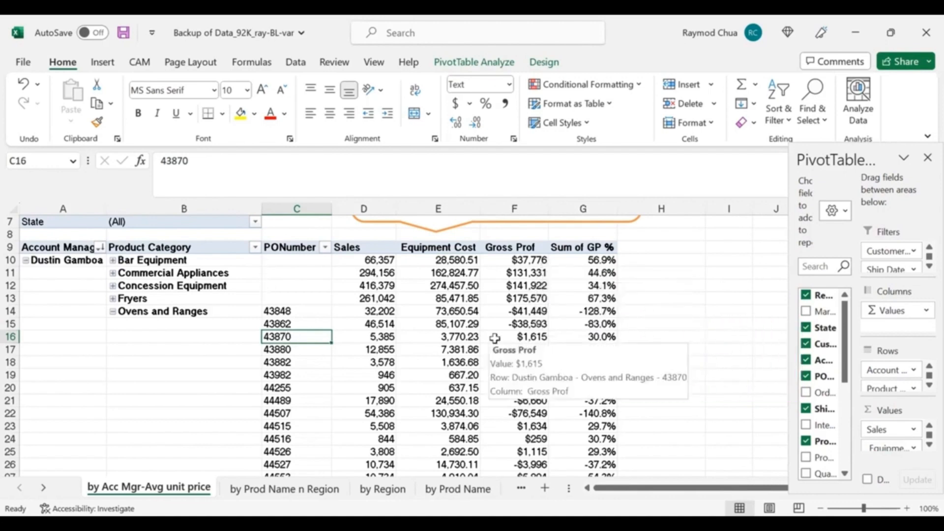
Collapse the first account manager's Ovens and Ranges category and review the product category figures of the account managers further down.
{"action": "scroll", "coordinate": [642, 332], "scroll_direction": "up", "scroll_amount": 1}
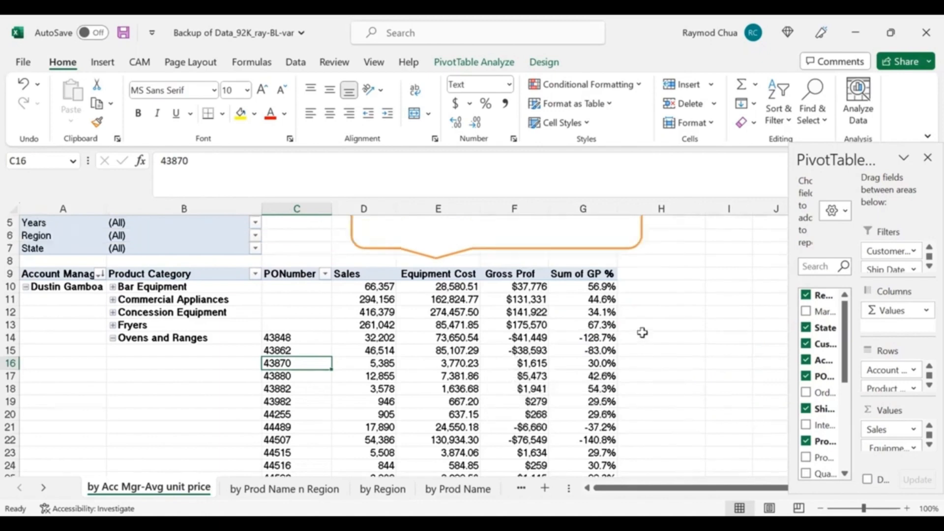
{"action": "scroll", "coordinate": [641, 332], "scroll_direction": "up", "scroll_amount": 2}
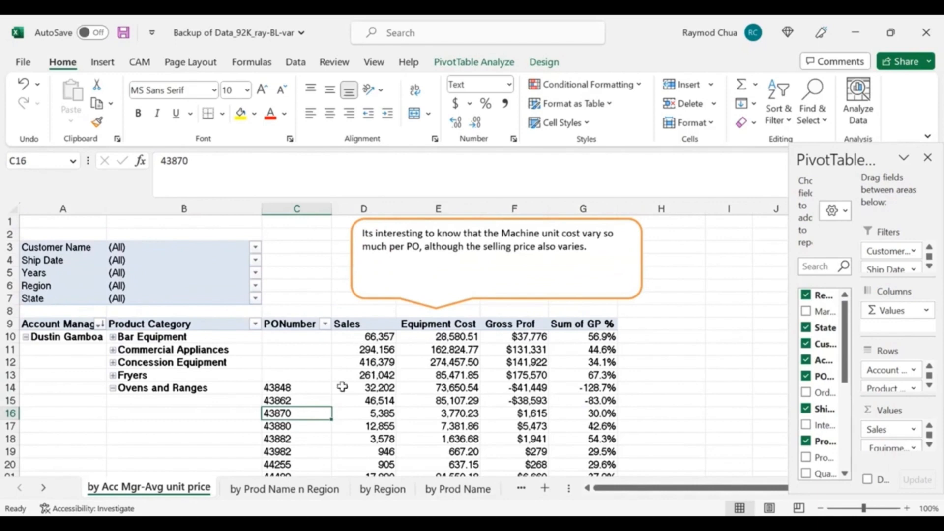
{"action": "mouse_move", "coordinate": [342, 386]}
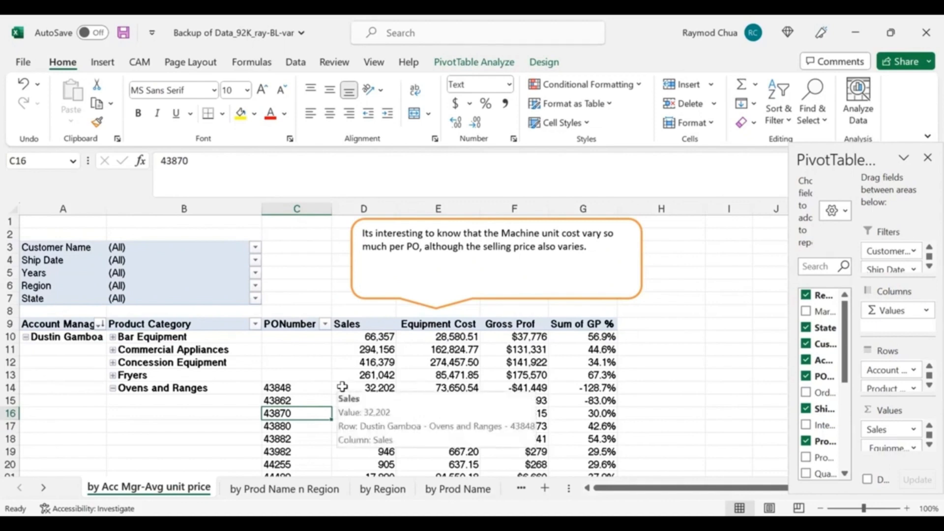
{"action": "left_click", "coordinate": [112, 388]}
{"action": "scroll", "coordinate": [490, 398], "scroll_direction": "down", "scroll_amount": 6}
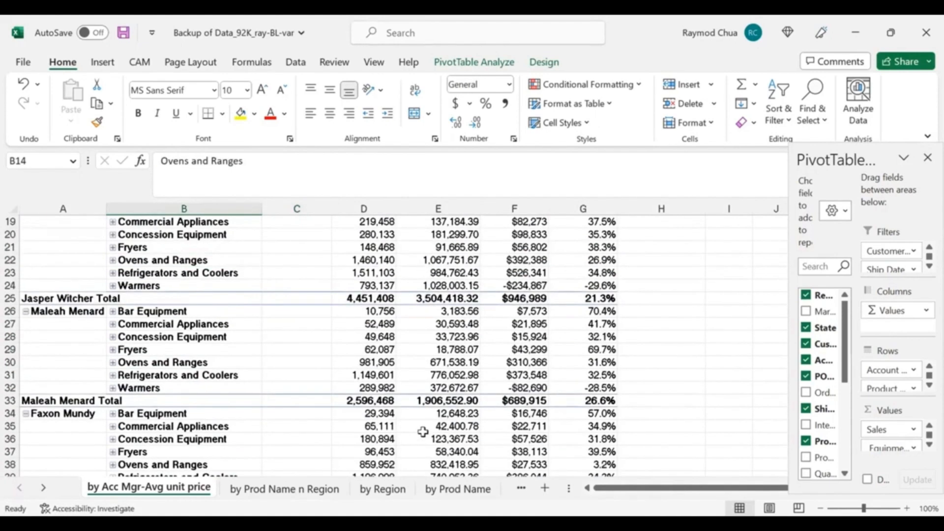
{"action": "mouse_move", "coordinate": [423, 432]}
View the profit chart on the sim_Profit by Region sheet and the source table's columns on the Sample Data sheet.
{"action": "left_click", "coordinate": [521, 488]}
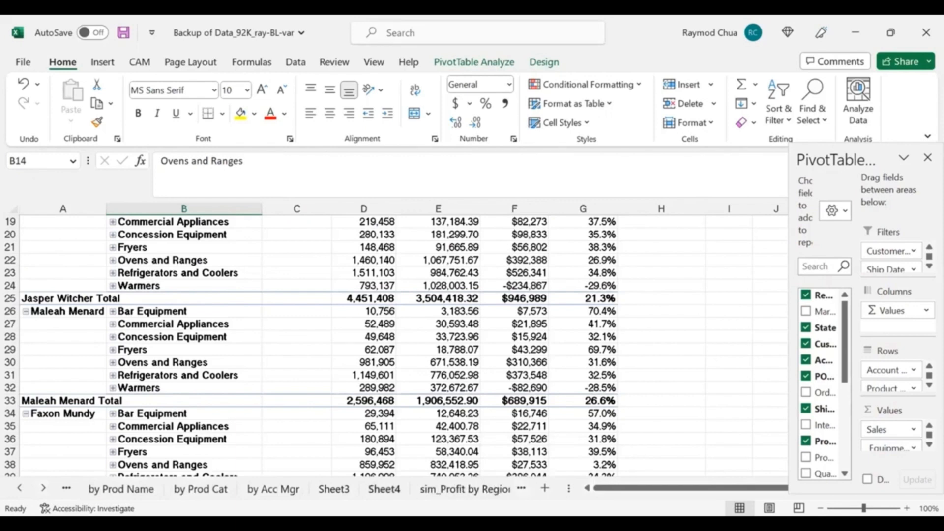
{"action": "left_click", "coordinate": [468, 489]}
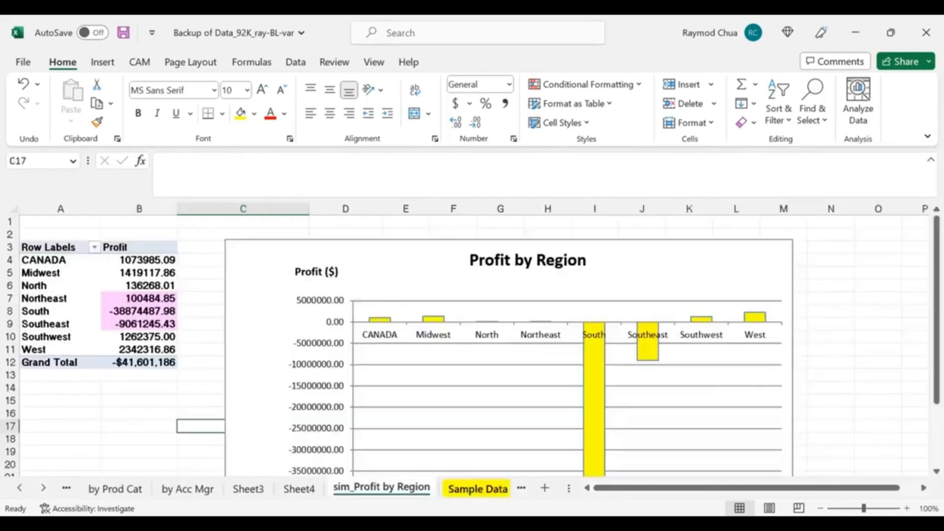
{"action": "left_click", "coordinate": [477, 489]}
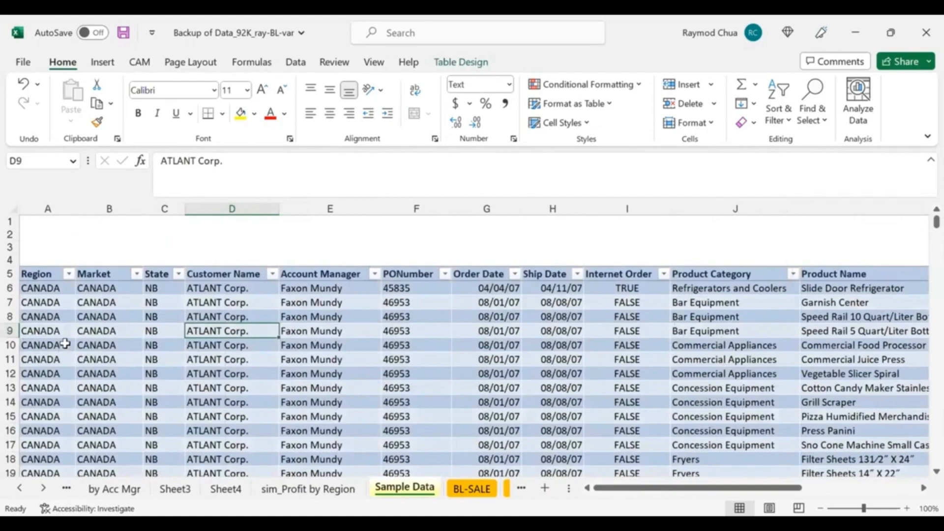
{"action": "left_click", "coordinate": [632, 344]}
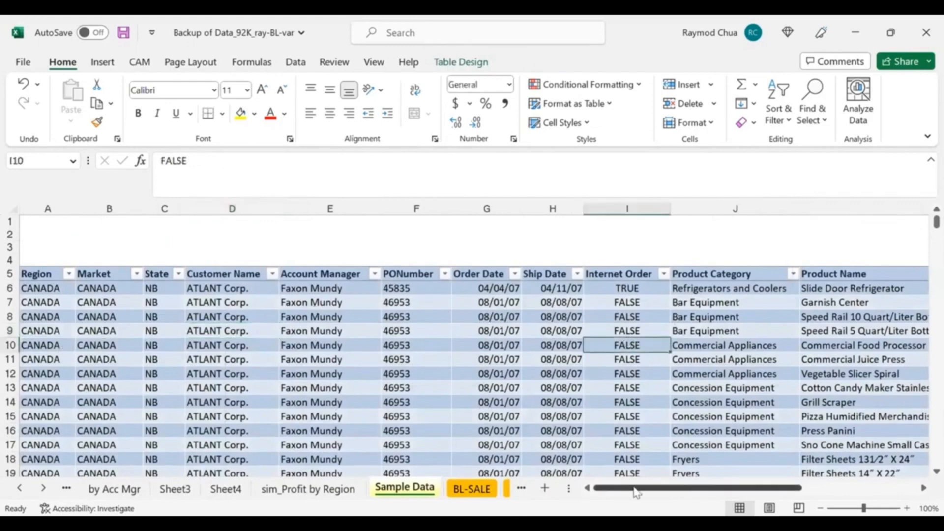
{"action": "mouse_move", "coordinate": [692, 488]}
{"action": "left_mouse_down"}
{"action": "mouse_move", "coordinate": [807, 488]}
{"action": "mouse_move", "coordinate": [691, 488]}
{"action": "left_mouse_up"}
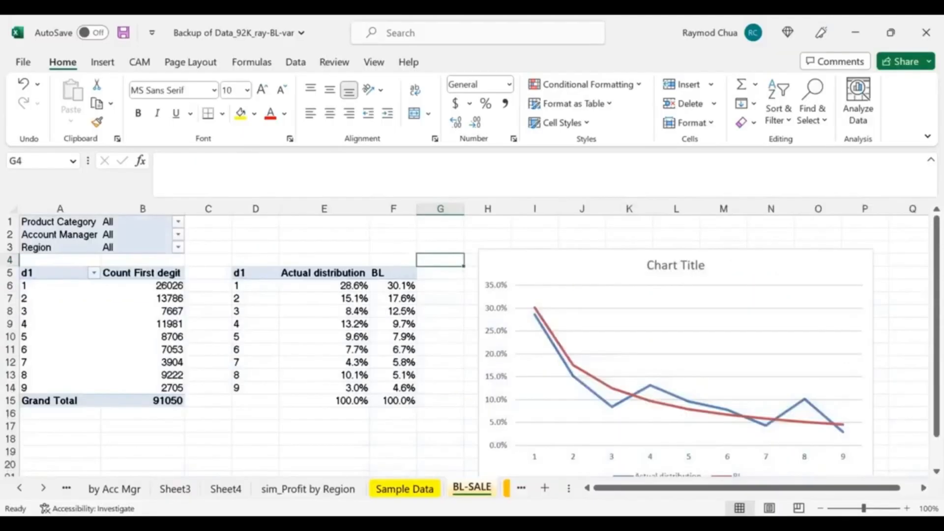
Move the first-digit distribution chart on the BL-SALE sheet up beside the distribution table, over columns G to O.
{"action": "left_click_drag", "start_coordinate": [609, 488], "coordinate": [627, 488]}
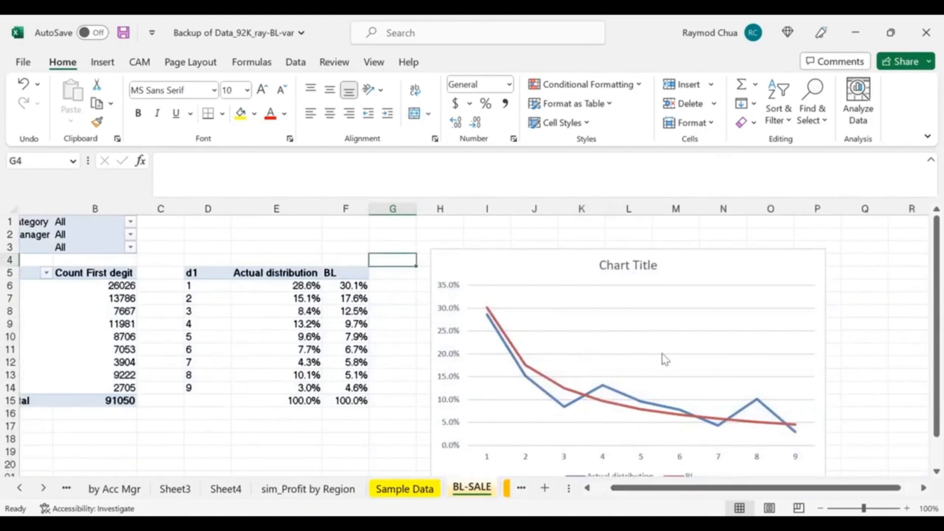
{"action": "left_click_drag", "start_coordinate": [535, 262], "coordinate": [484, 221]}
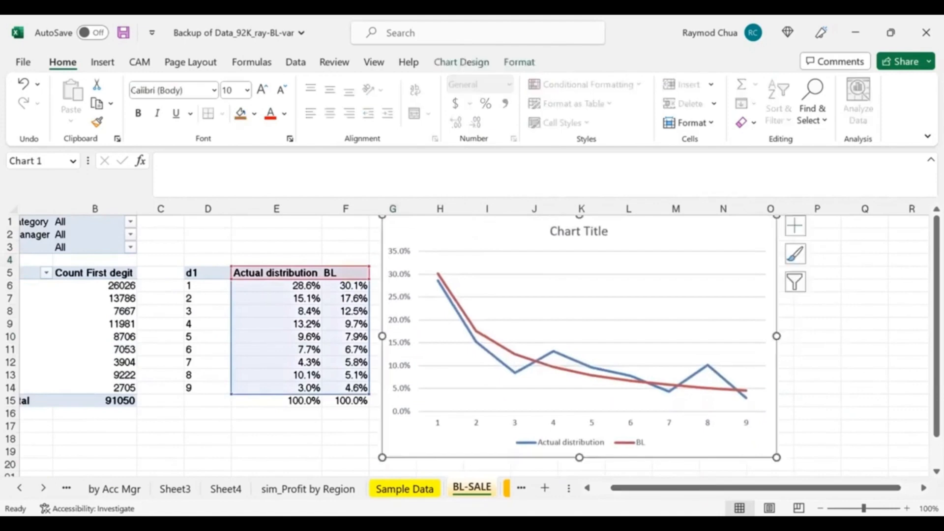
{"action": "left_click_drag", "start_coordinate": [700, 488], "coordinate": [752, 488]}
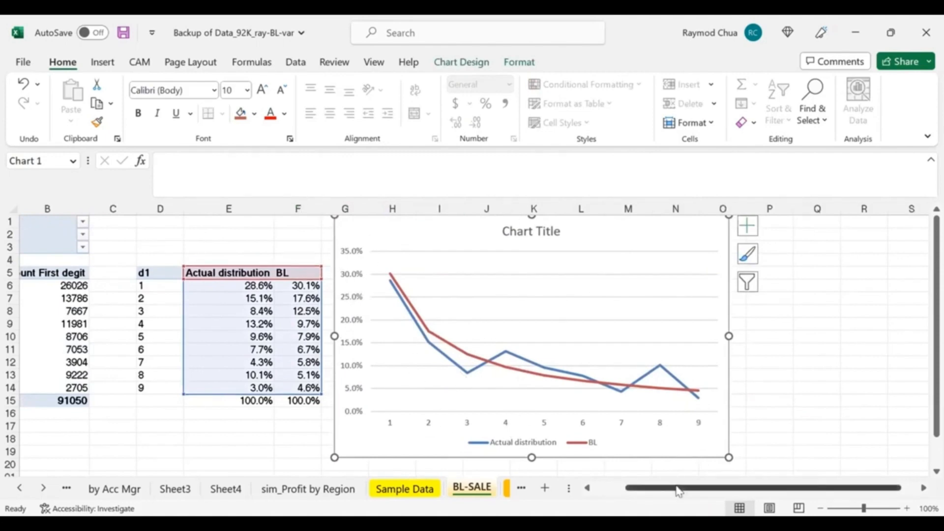
{"action": "left_click_drag", "start_coordinate": [677, 487], "coordinate": [677, 488]}
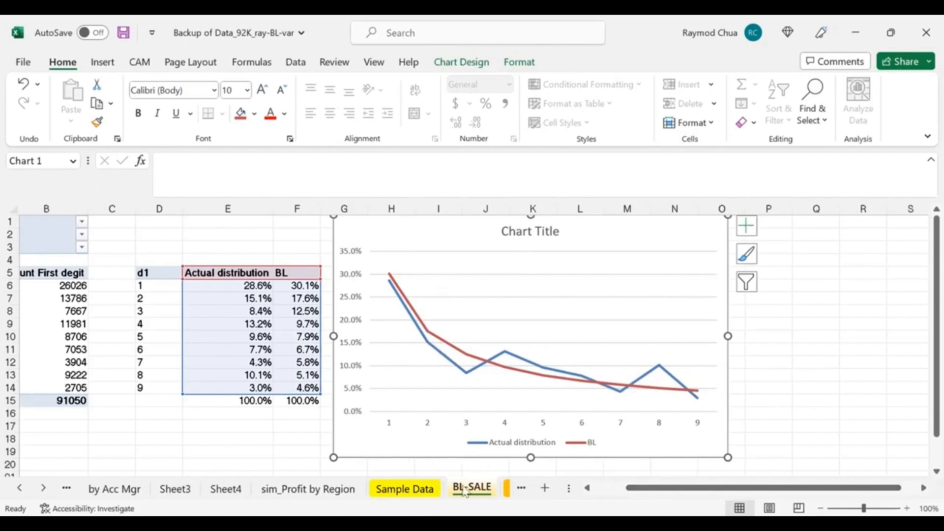
Open the BL-EC sheet and examine where the chart's actual distribution departs from the BL curve.
{"action": "left_click", "coordinate": [507, 488]}
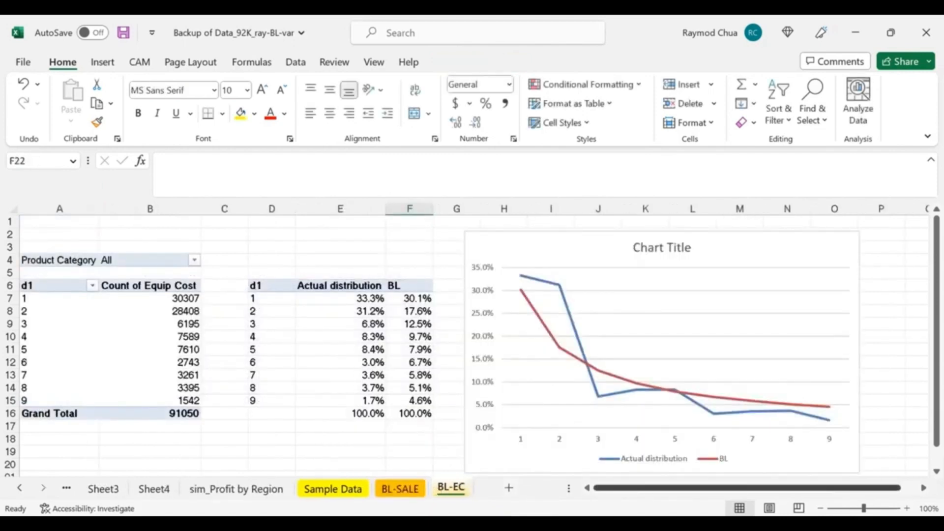
{"action": "left_click_drag", "start_coordinate": [597, 487], "coordinate": [459, 491]}
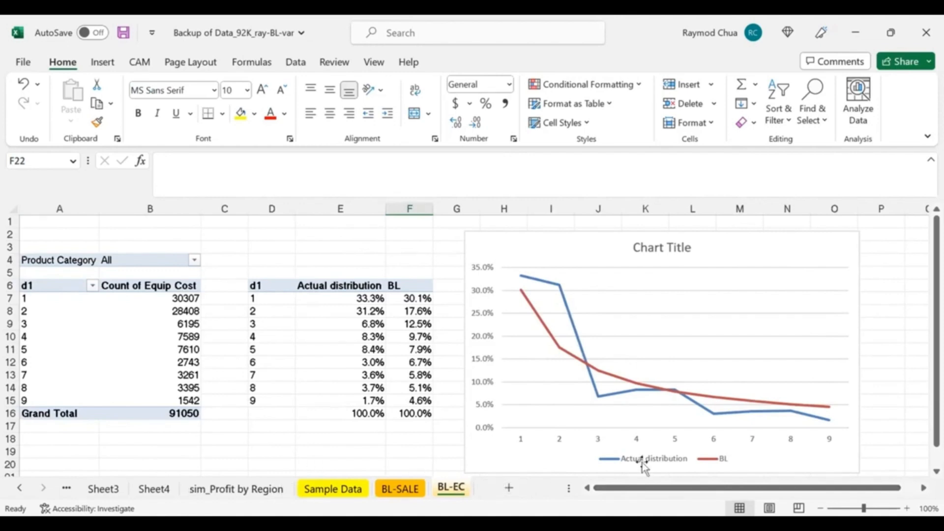
{"action": "scroll", "coordinate": [647, 489], "scroll_direction": "right", "scroll_amount": 1}
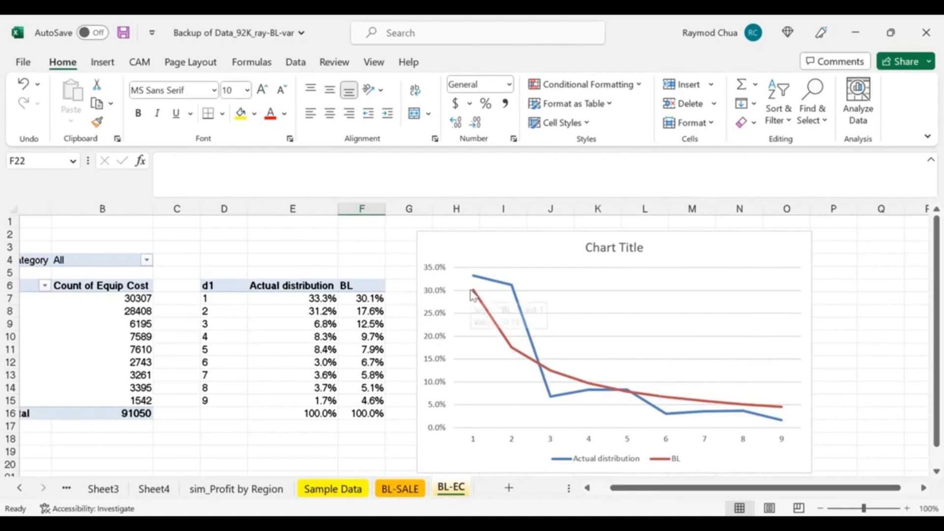
{"action": "mouse_move", "coordinate": [472, 296]}
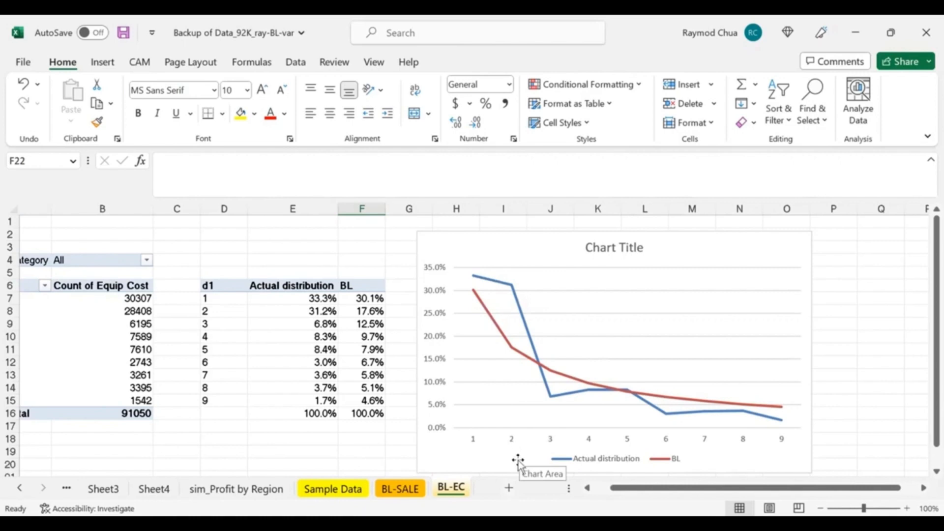
Go through first digits 1 to 4 in the d1 column of the BL-EC distribution table.
{"action": "left_click", "coordinate": [221, 300]}
{"action": "left_click", "coordinate": [222, 311]}
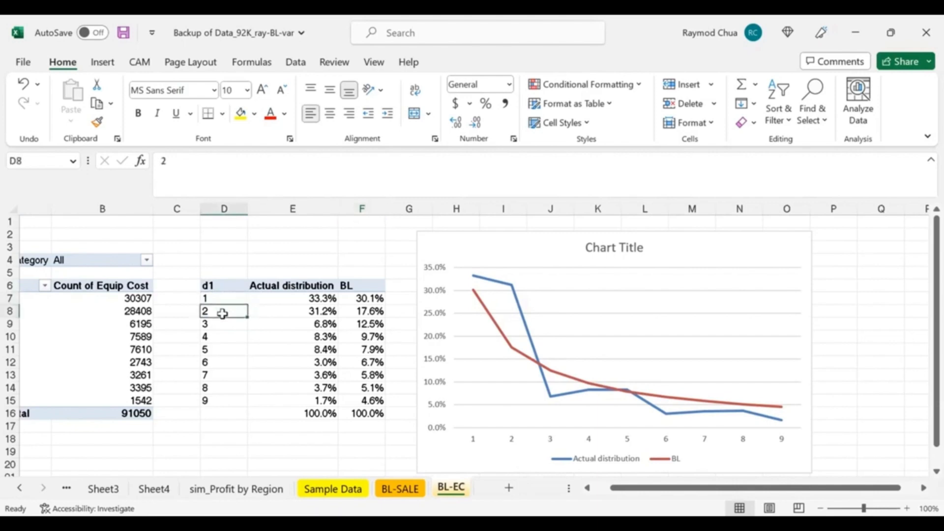
{"action": "left_click", "coordinate": [221, 322]}
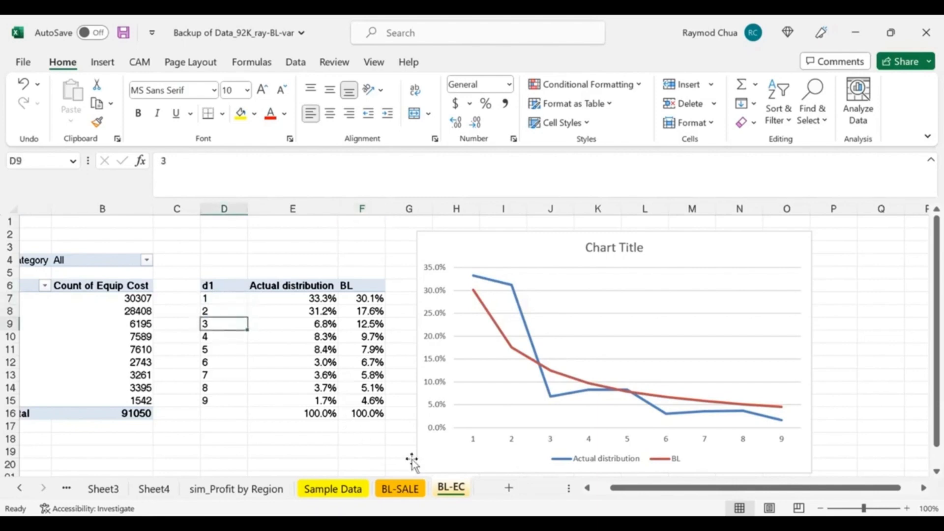
{"action": "left_click", "coordinate": [205, 339]}
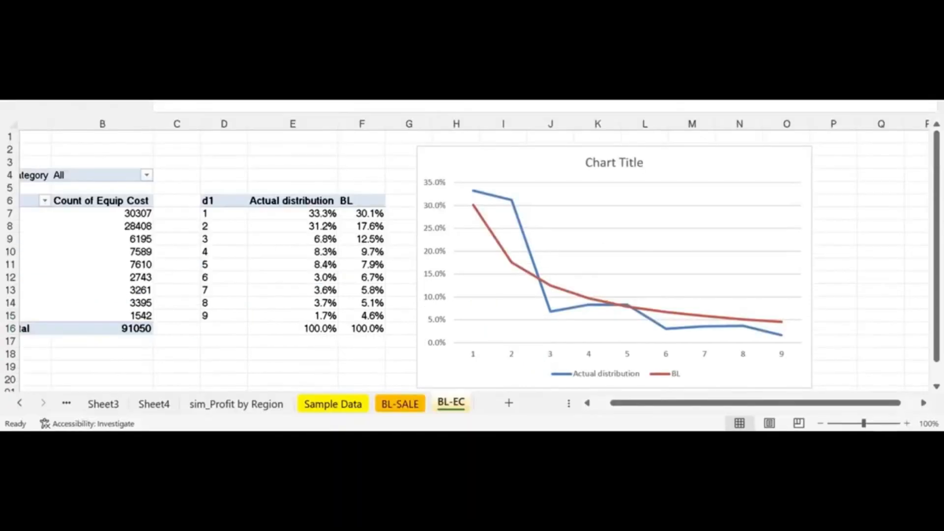
Compare digit 1's equipment cost count, BL percentage and actual distribution in the table and on the chart.
{"action": "left_click_drag", "start_coordinate": [628, 403], "coordinate": [465, 376]}
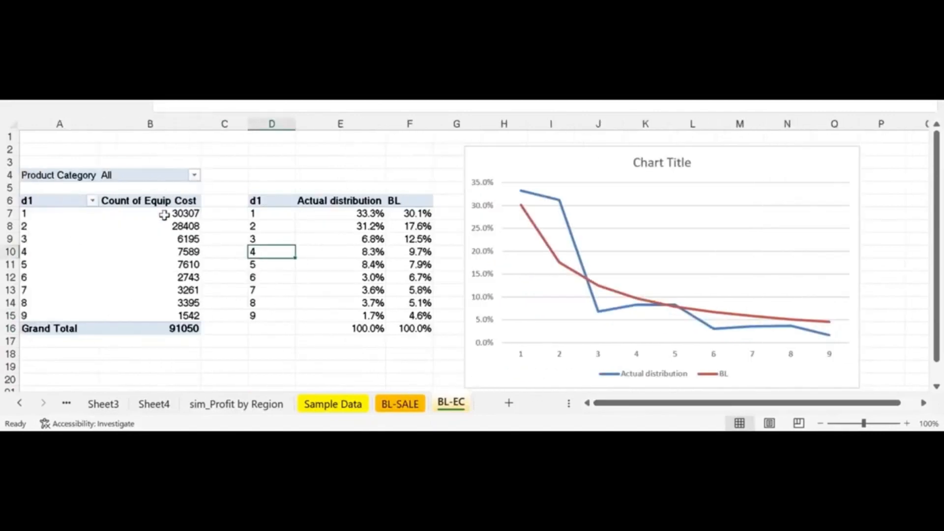
{"action": "left_click", "coordinate": [164, 213]}
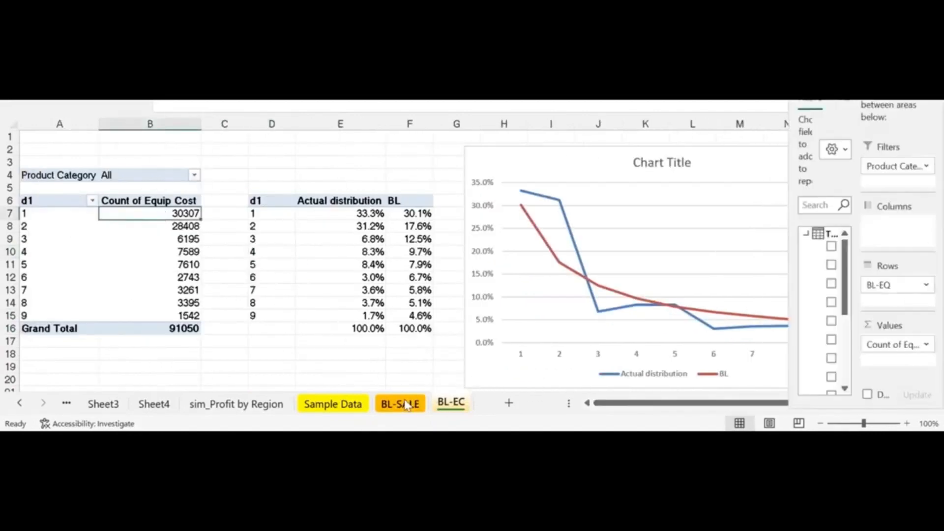
{"action": "left_click", "coordinate": [411, 216]}
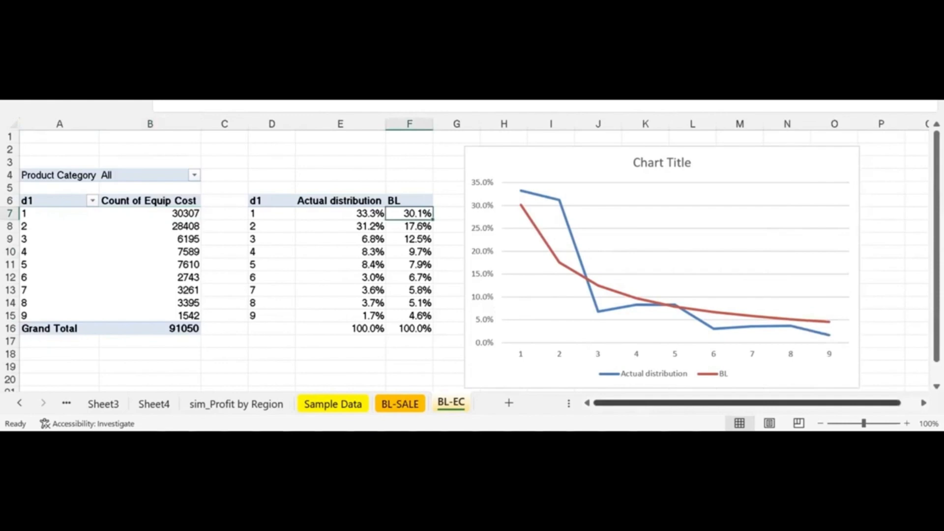
{"action": "left_click_drag", "start_coordinate": [747, 402], "coordinate": [764, 403]}
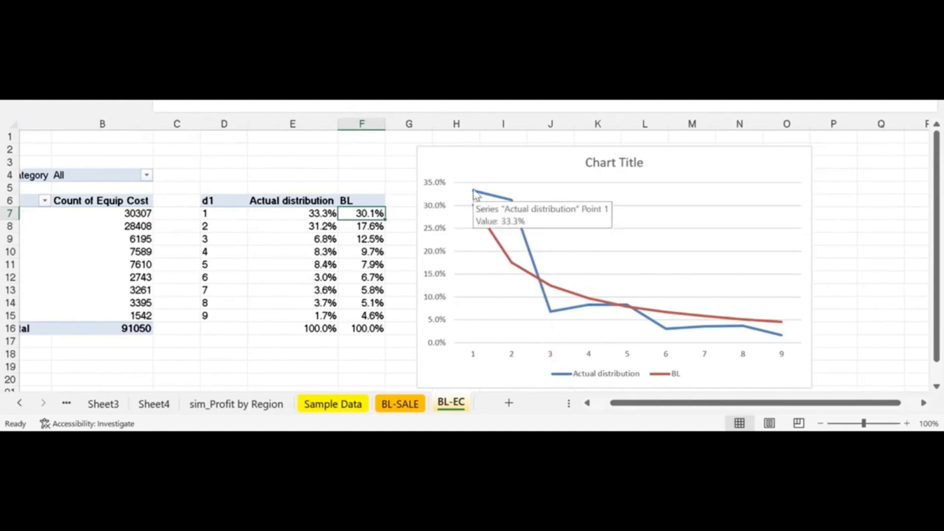
{"action": "left_click", "coordinate": [325, 214]}
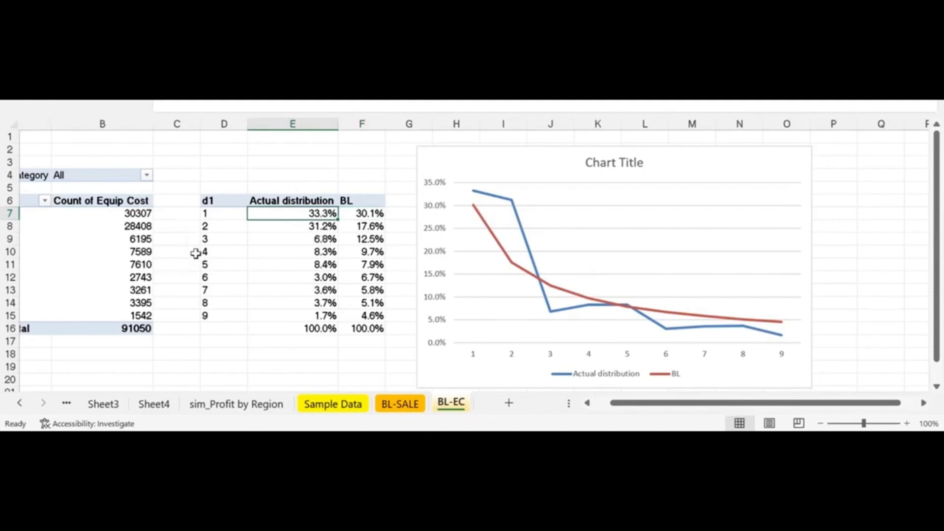
Check the actual and BL percentages of digits 2 and 3, and select the BL column from its header down.
{"action": "left_click", "coordinate": [203, 229]}
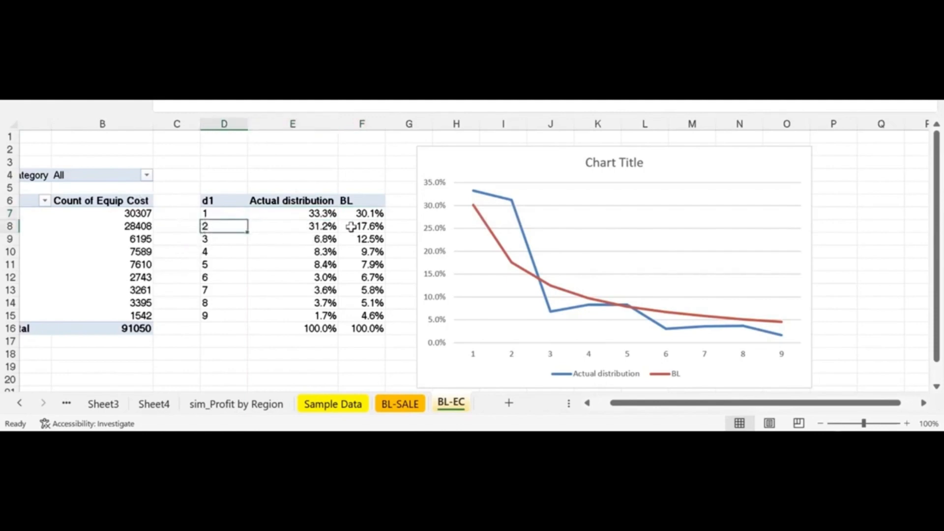
{"action": "left_click", "coordinate": [203, 239]}
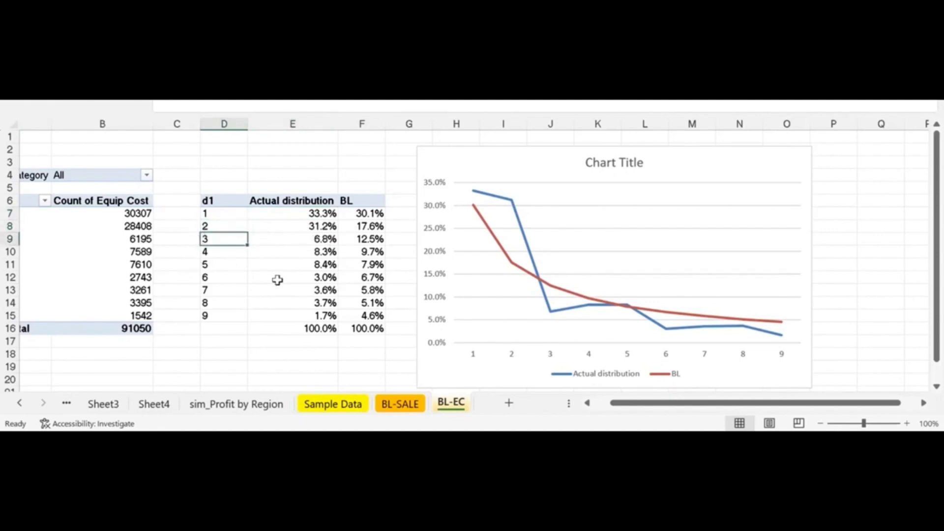
{"action": "left_click", "coordinate": [355, 198]}
{"action": "left_click_drag", "start_coordinate": [356, 198], "coordinate": [358, 331]}
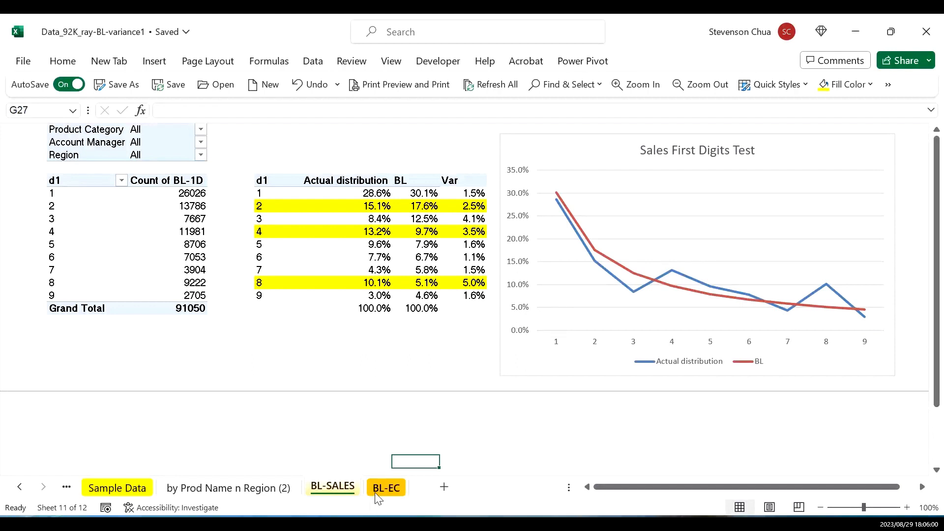
Open the BL-EC sheet with the Equipment Cost First Digits Test in the Data_92K_ray-BL-variance1 workbook.
{"action": "left_click", "coordinate": [386, 487]}
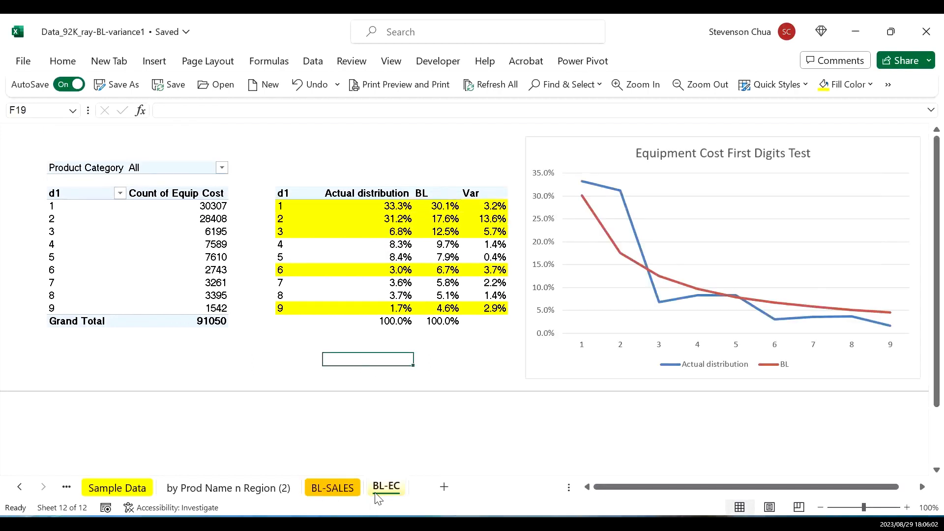
Open the by Prod Name n Region (2) sheet and compare Gas Steamer's Florida sales amount and equipment cost with the first digits charts.
{"action": "left_click", "coordinate": [269, 491]}
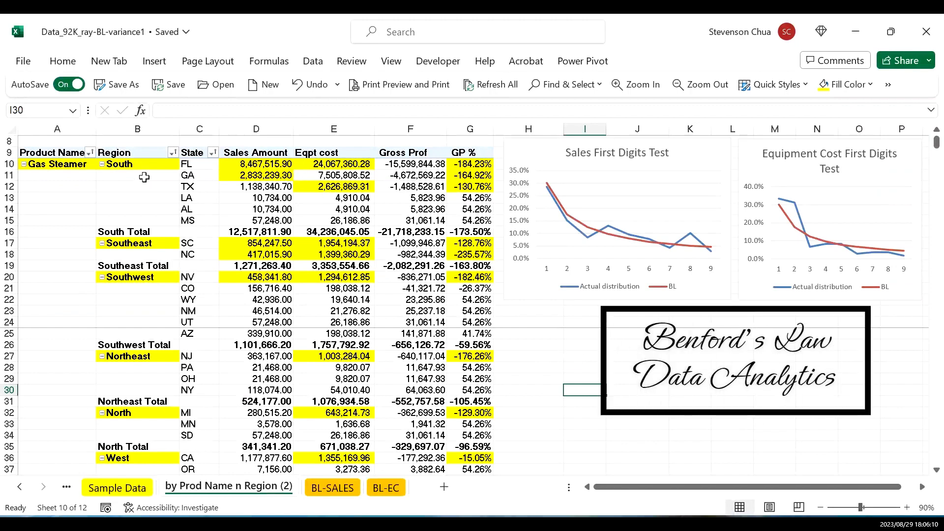
{"action": "left_click", "coordinate": [278, 166]}
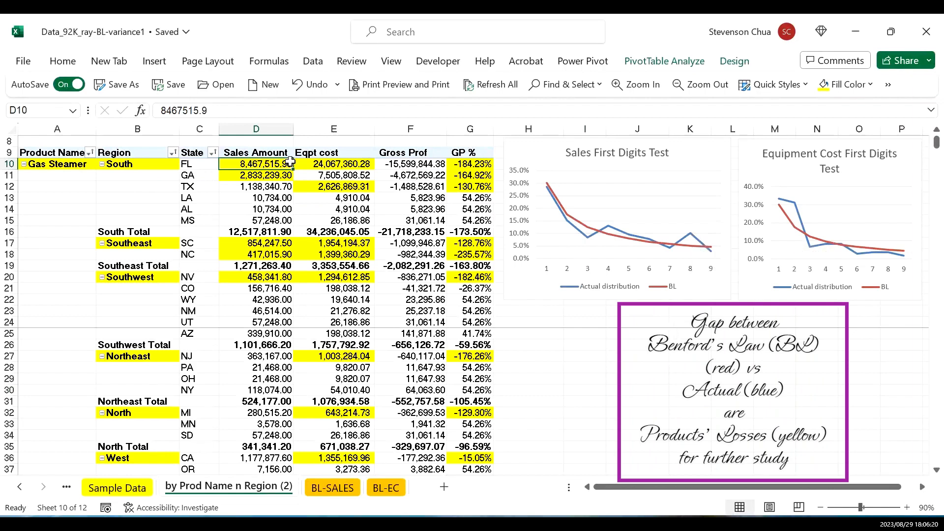
{"action": "left_click", "coordinate": [339, 162]}
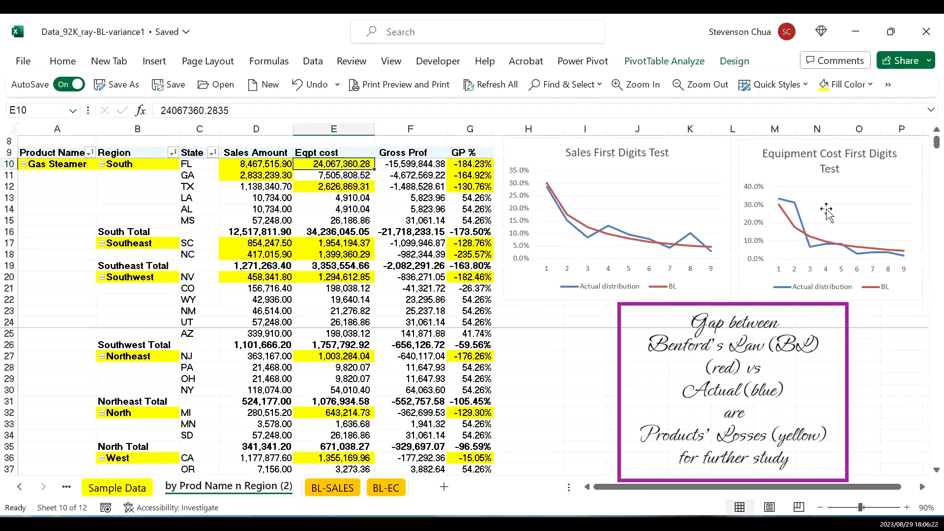
{"action": "left_click", "coordinate": [836, 368]}
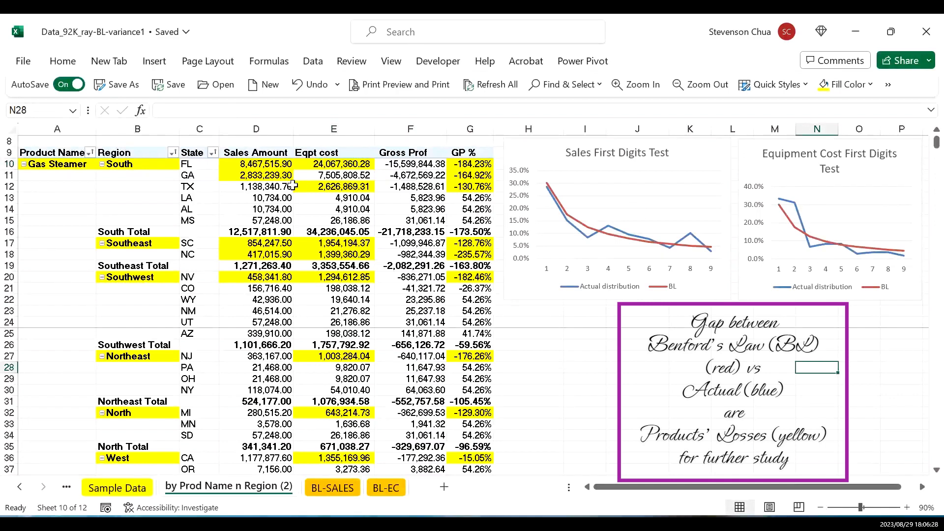
Review the yellow-highlighted product losses by region and state, from Gas Steamer down to the next product's Northeast rows.
{"action": "left_click", "coordinate": [524, 391]}
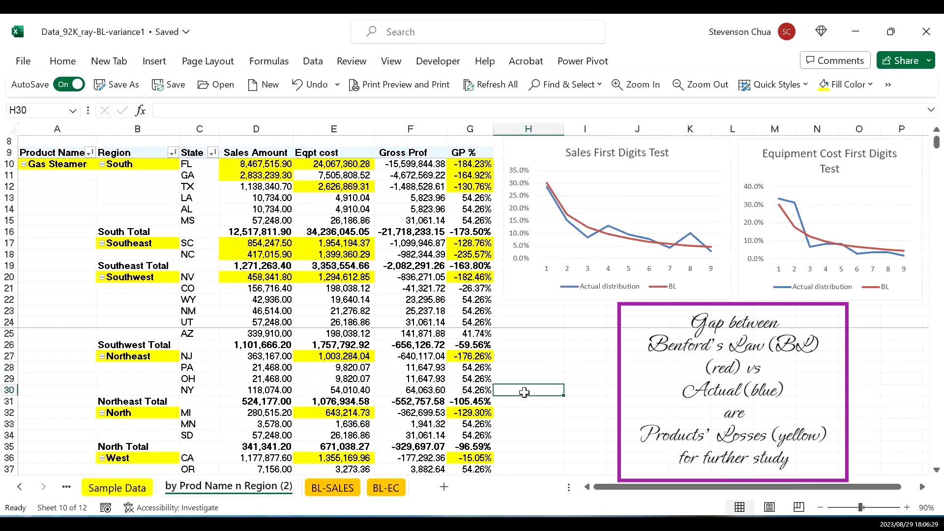
{"action": "scroll", "coordinate": [596, 398], "scroll_direction": "down", "scroll_amount": 2}
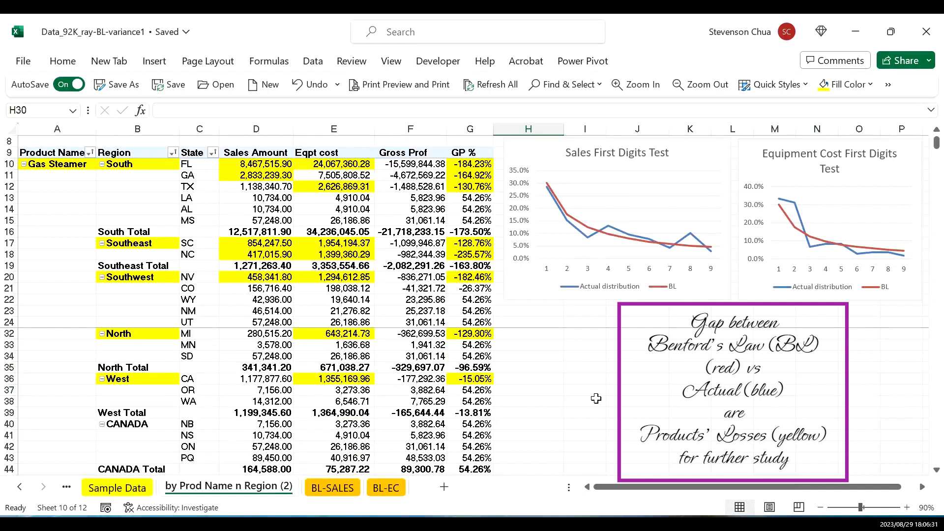
{"action": "scroll", "coordinate": [595, 398], "scroll_direction": "down", "scroll_amount": 5}
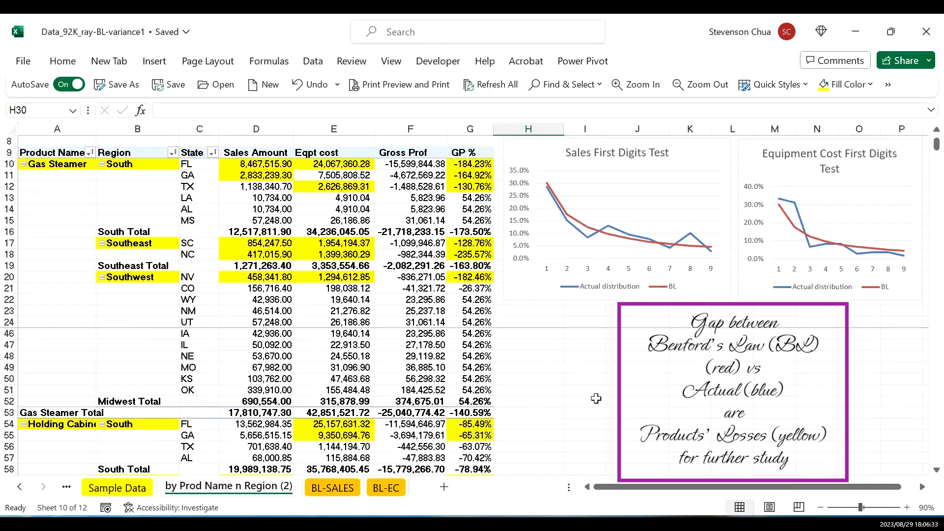
{"action": "scroll", "coordinate": [596, 398], "scroll_direction": "down", "scroll_amount": 2}
{"action": "scroll", "coordinate": [596, 398], "scroll_direction": "down", "scroll_amount": 2}
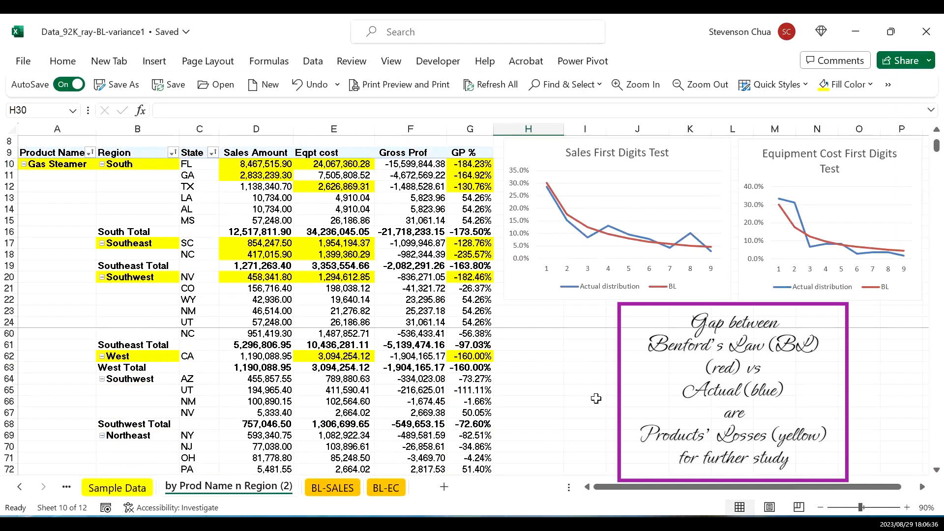